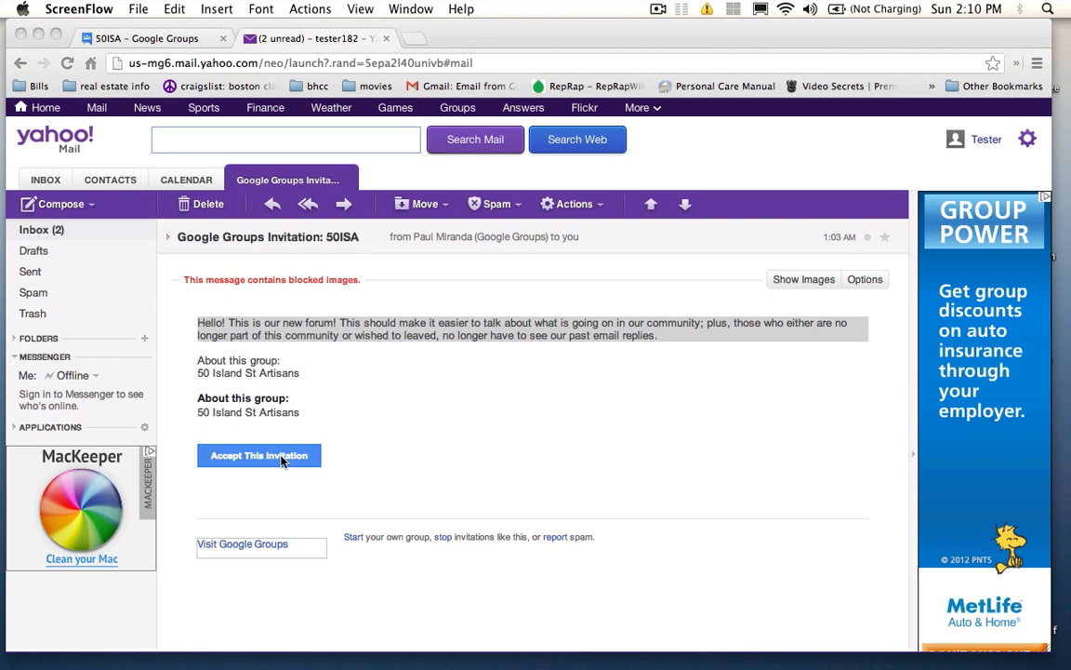
{"action": "left_click", "coordinate": [34, 233]}
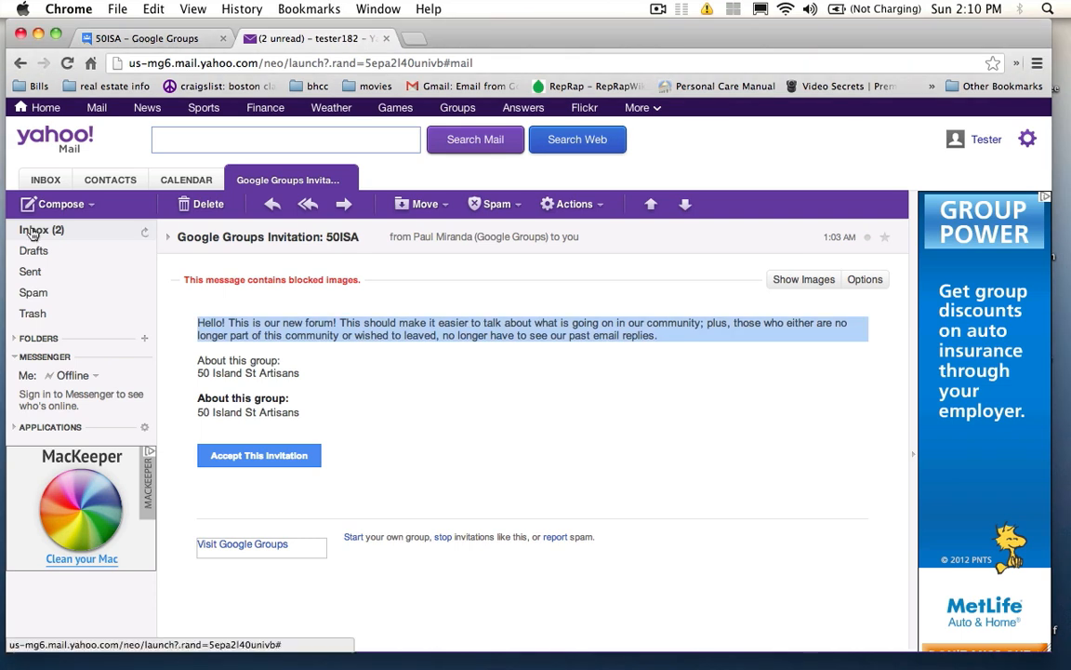
{"action": "left_click", "coordinate": [33, 234]}
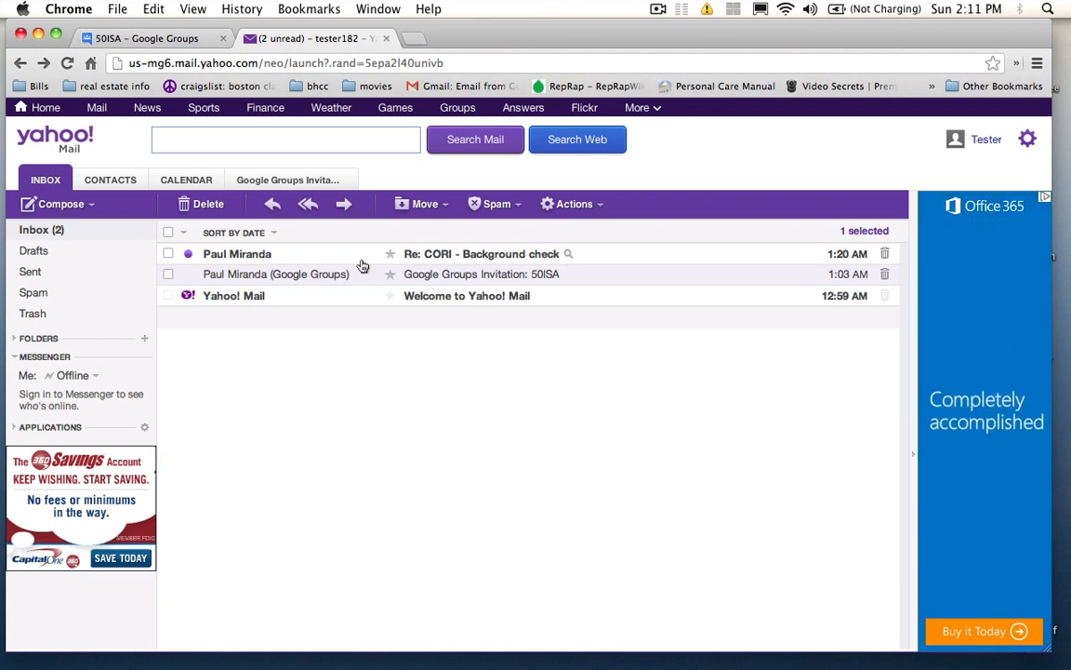
{"action": "left_click", "coordinate": [41, 237]}
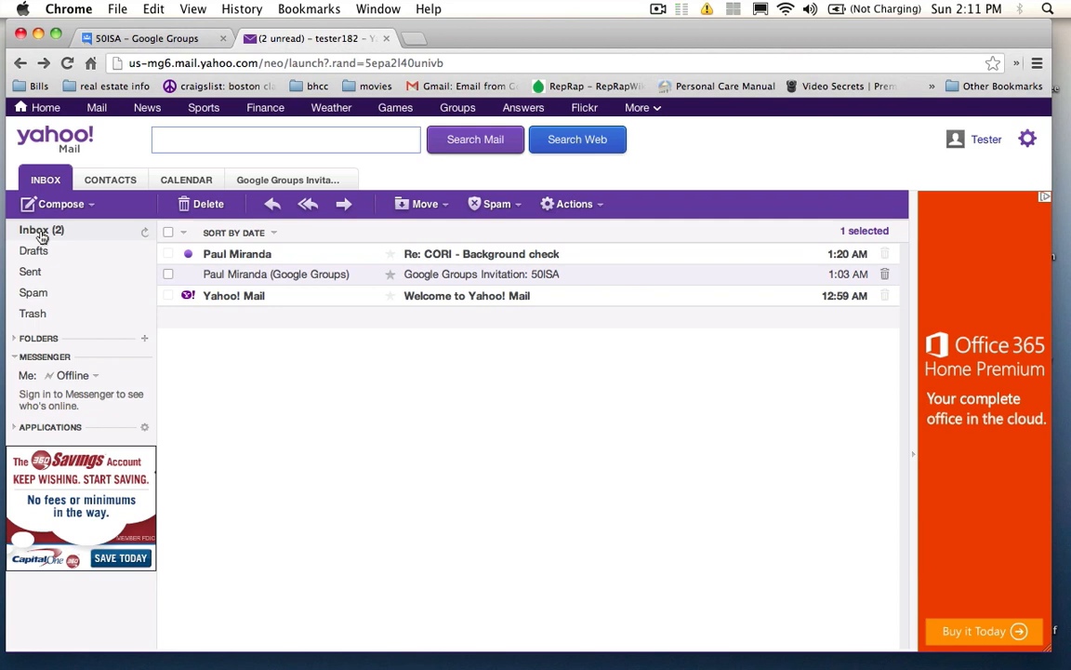
{"action": "left_click", "coordinate": [485, 274]}
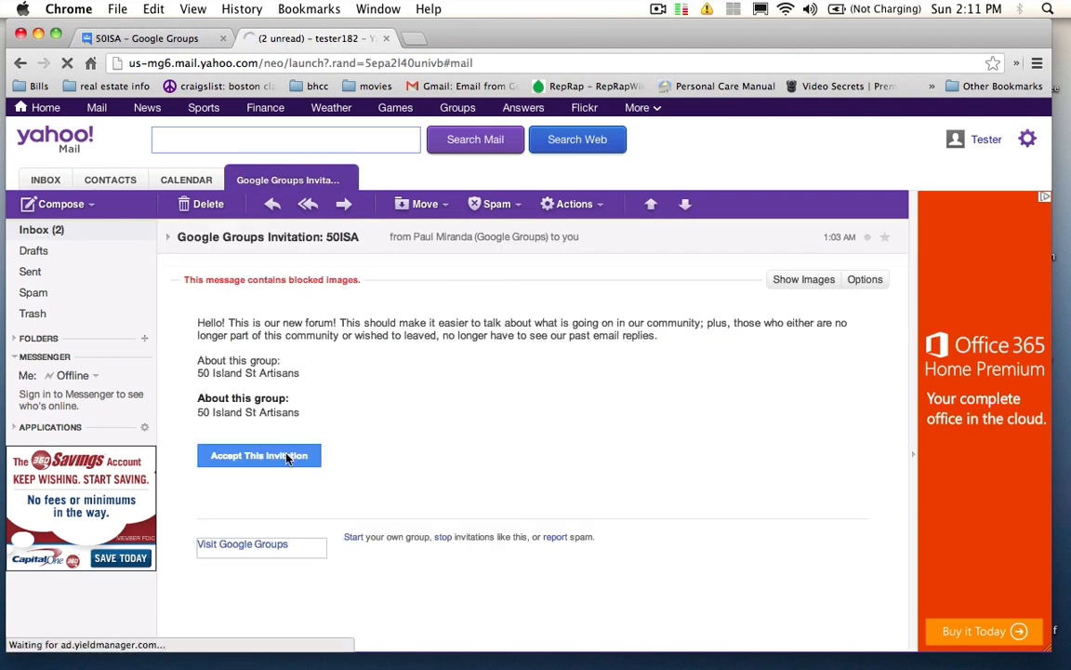
Step: Bring up the 50ISA Google Groups tab, glancing at its address and the bookmarks list
{"action": "left_click", "coordinate": [172, 42]}
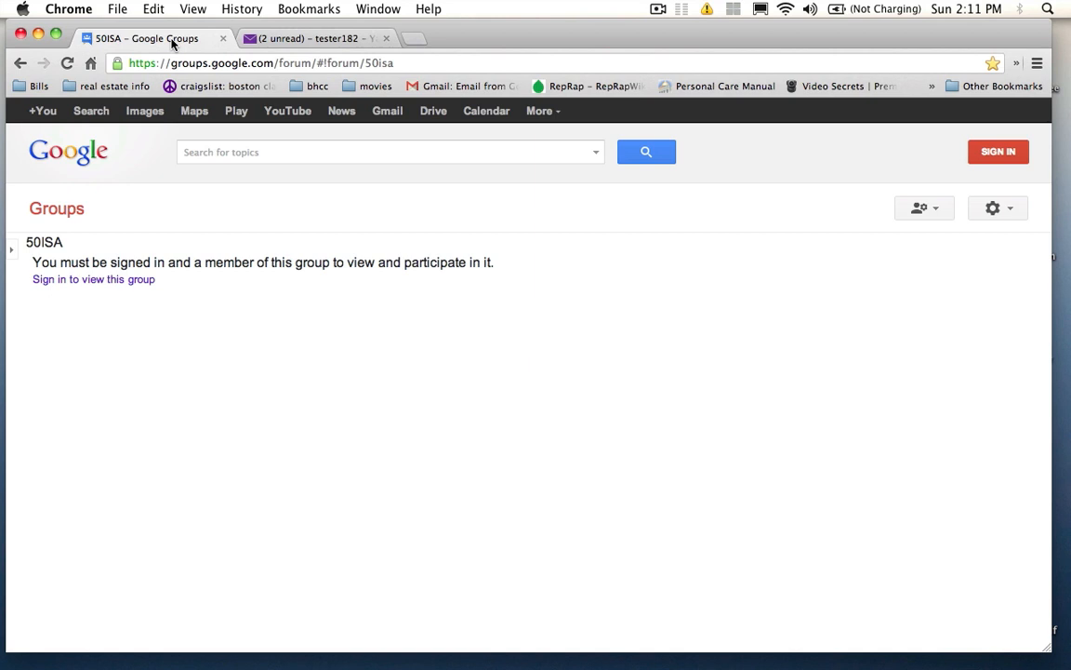
{"action": "left_click", "coordinate": [400, 64]}
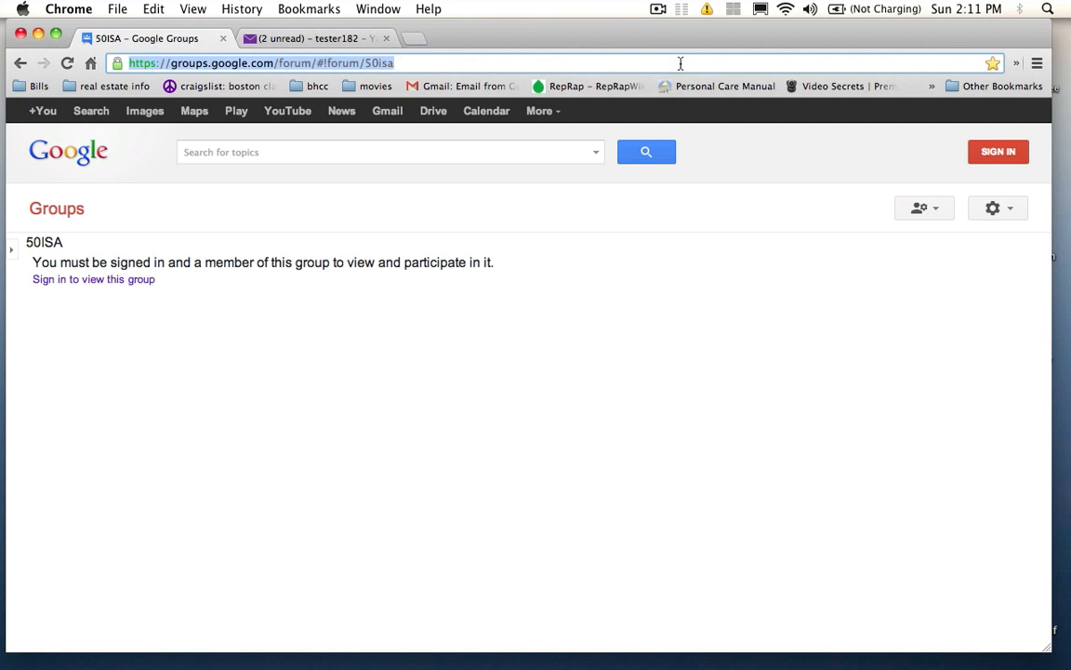
{"action": "left_click", "coordinate": [306, 9]}
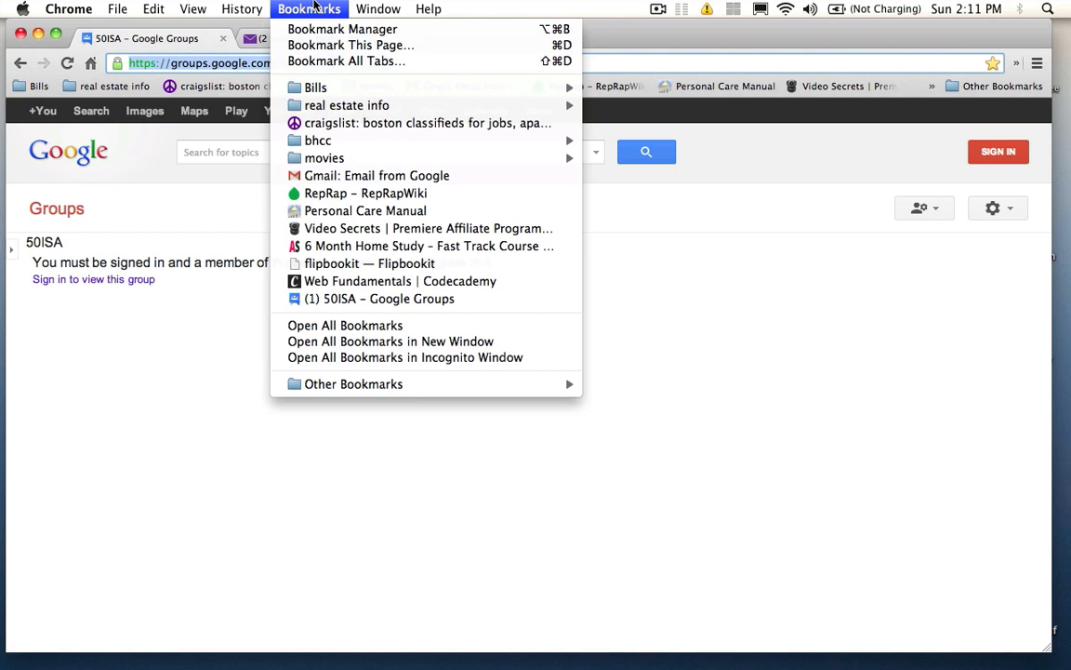
{"action": "left_click", "coordinate": [313, 7]}
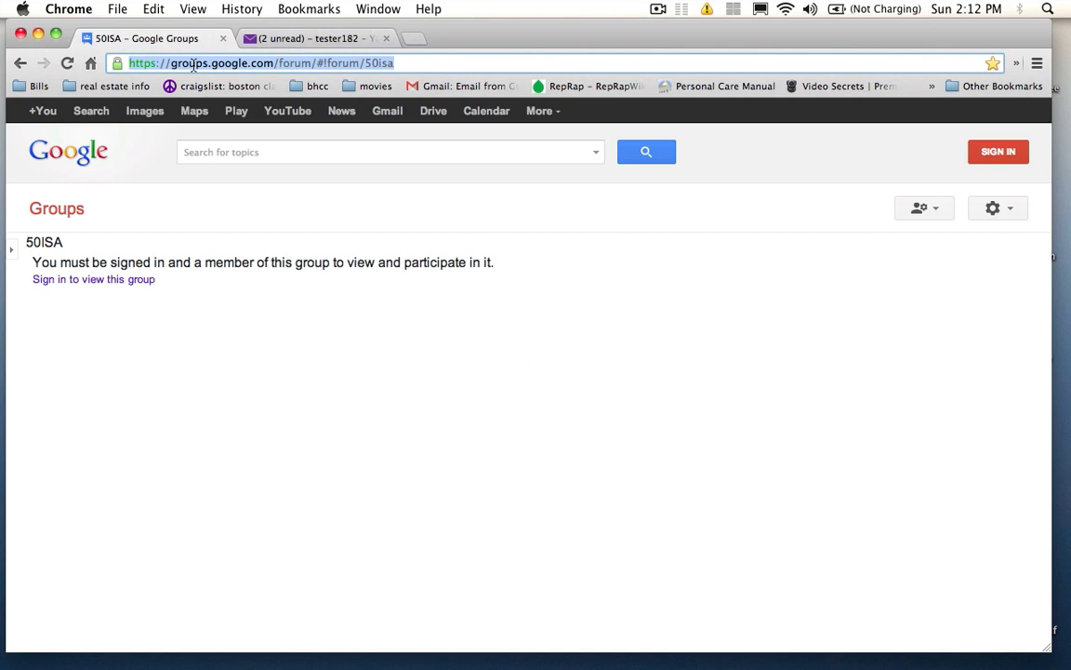
{"action": "left_click", "coordinate": [204, 219]}
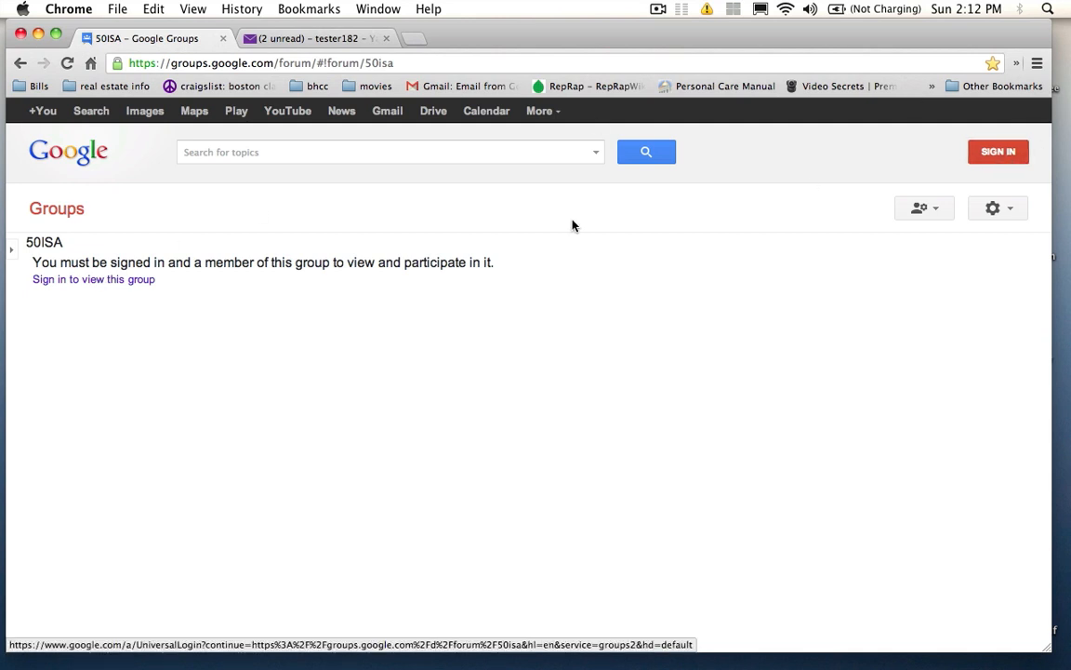
Step: Go to the group's sign-in page, try account-access help, then choose Sign Up for a new account
{"action": "left_click", "coordinate": [136, 280]}
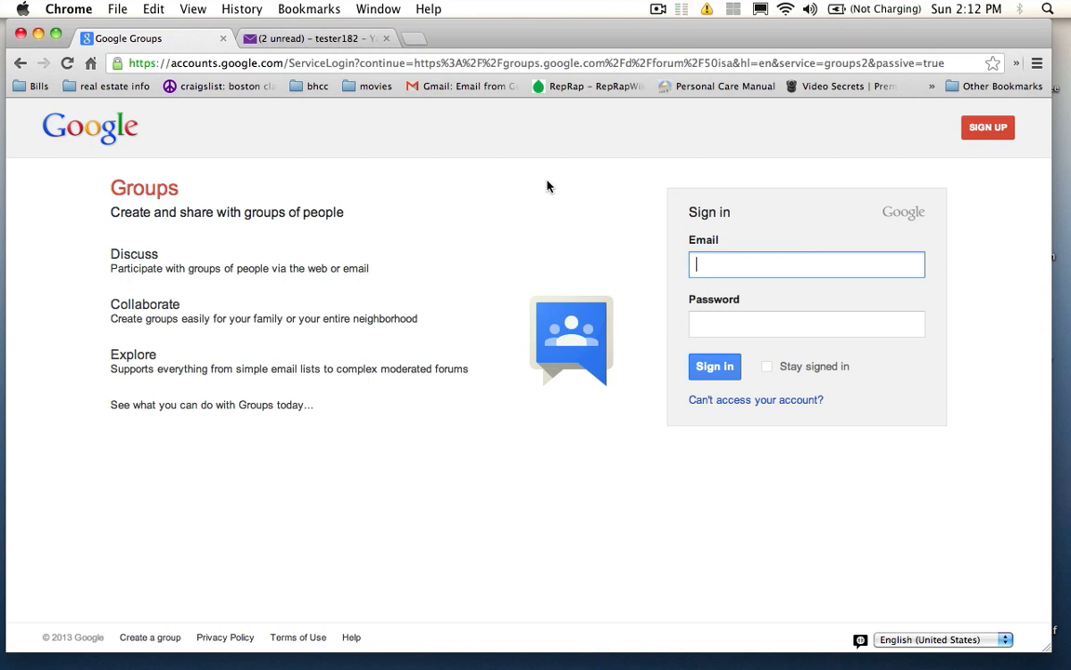
{"action": "left_click", "coordinate": [279, 37]}
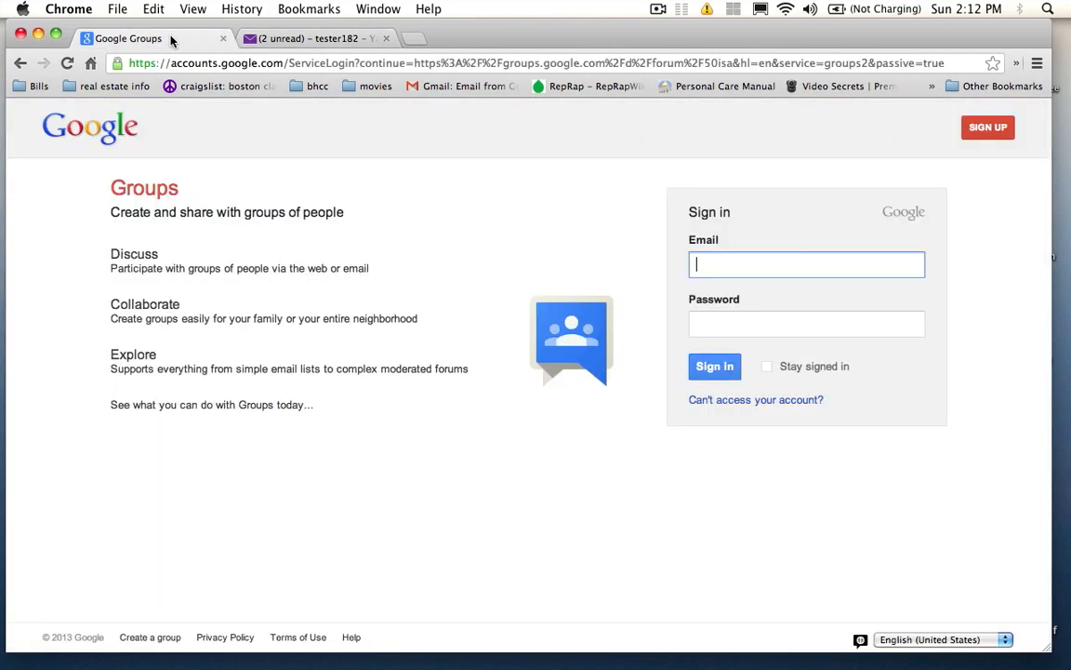
{"action": "left_click", "coordinate": [170, 38]}
{"action": "left_click", "coordinate": [704, 401]}
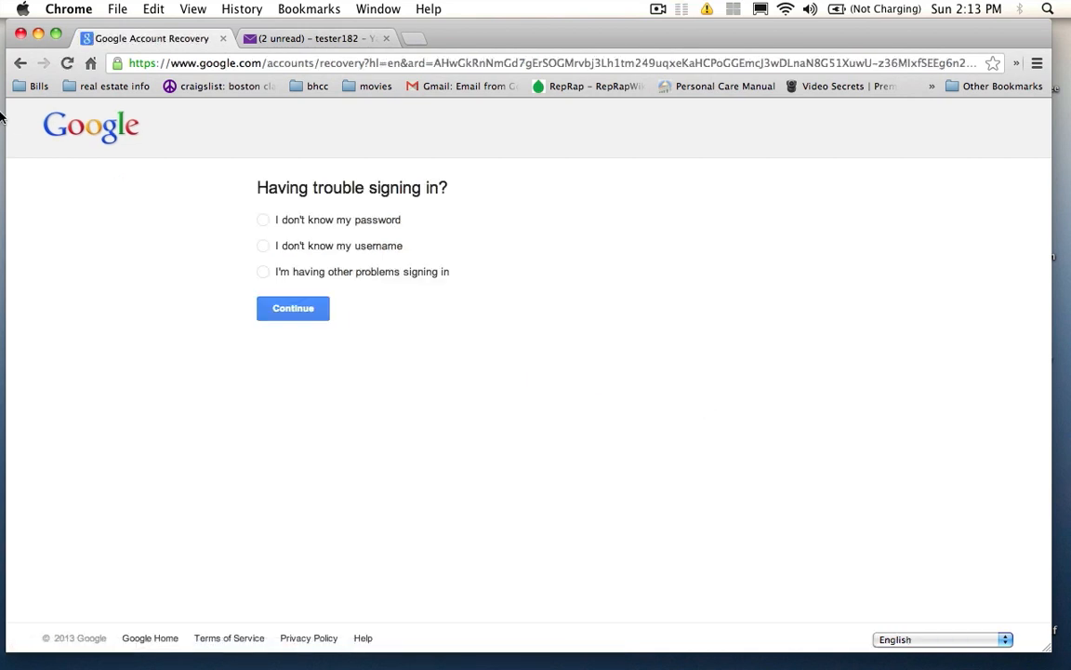
{"action": "left_click", "coordinate": [20, 64]}
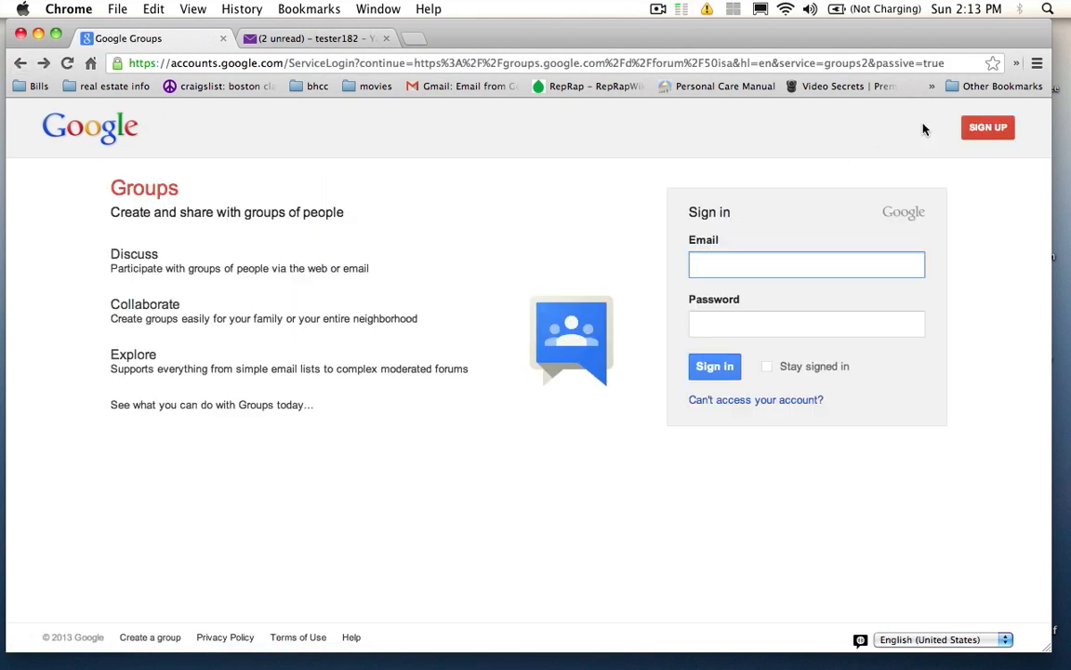
{"action": "left_click", "coordinate": [979, 132]}
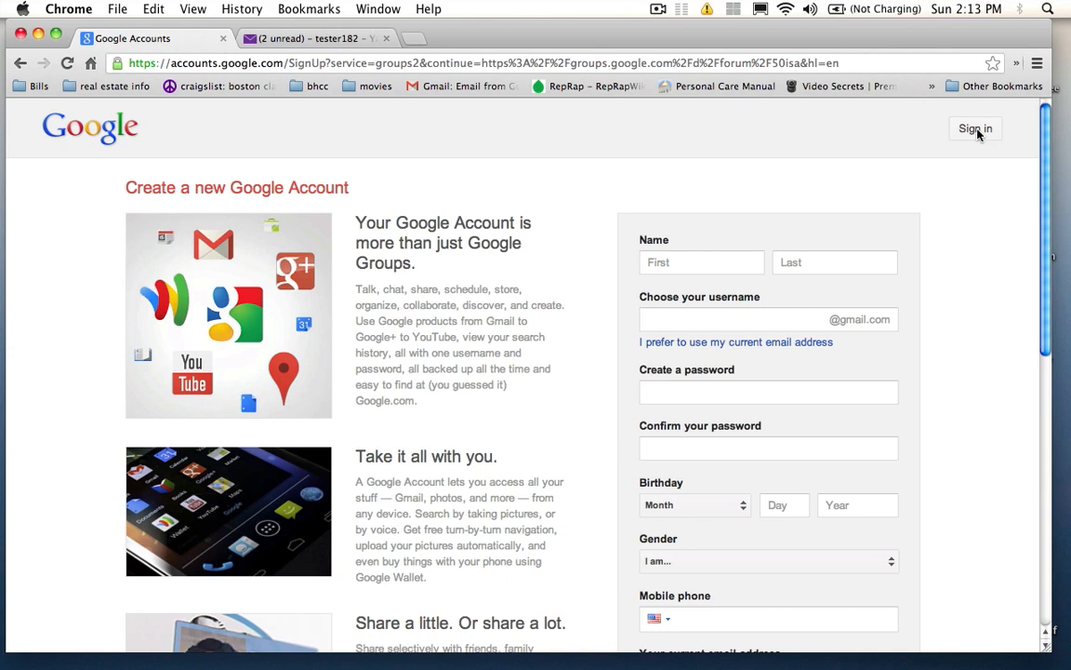
Step: Switch the sign-up form to 'I prefer to use my current email address'
{"action": "scroll", "coordinate": [958, 204], "scroll_direction": "down", "scroll_amount": 3}
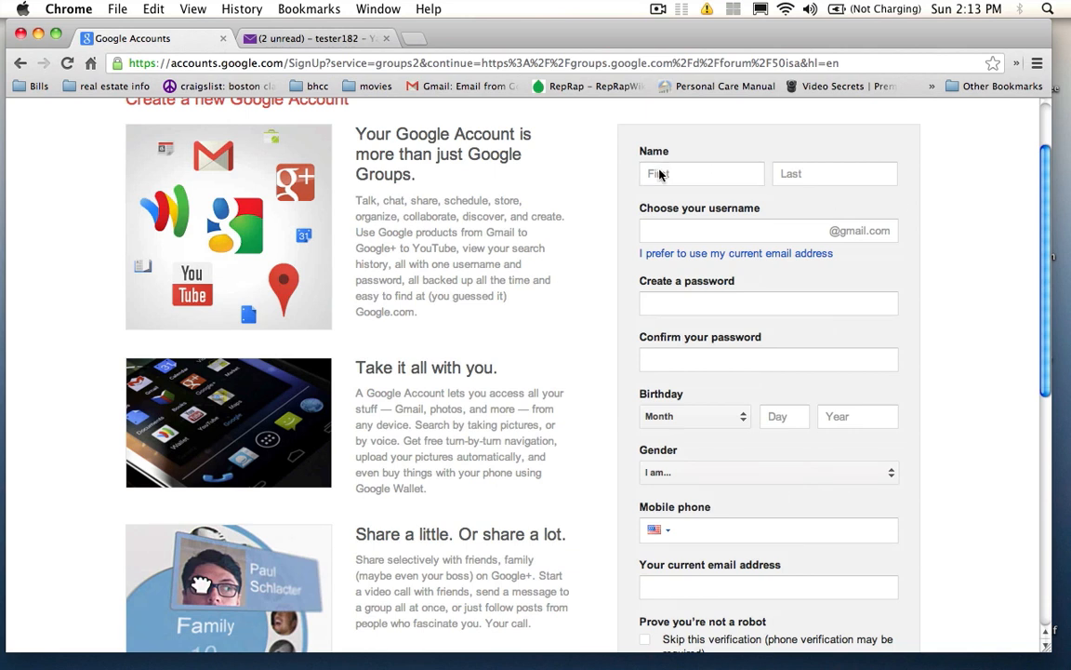
{"action": "left_click", "coordinate": [655, 229]}
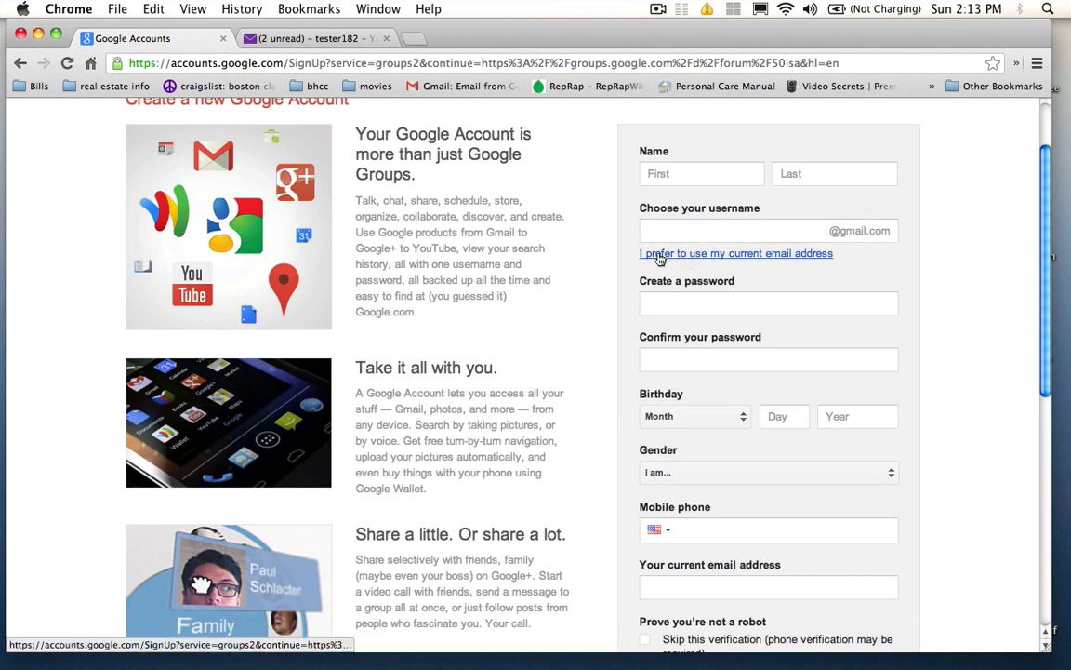
{"action": "left_click", "coordinate": [719, 254]}
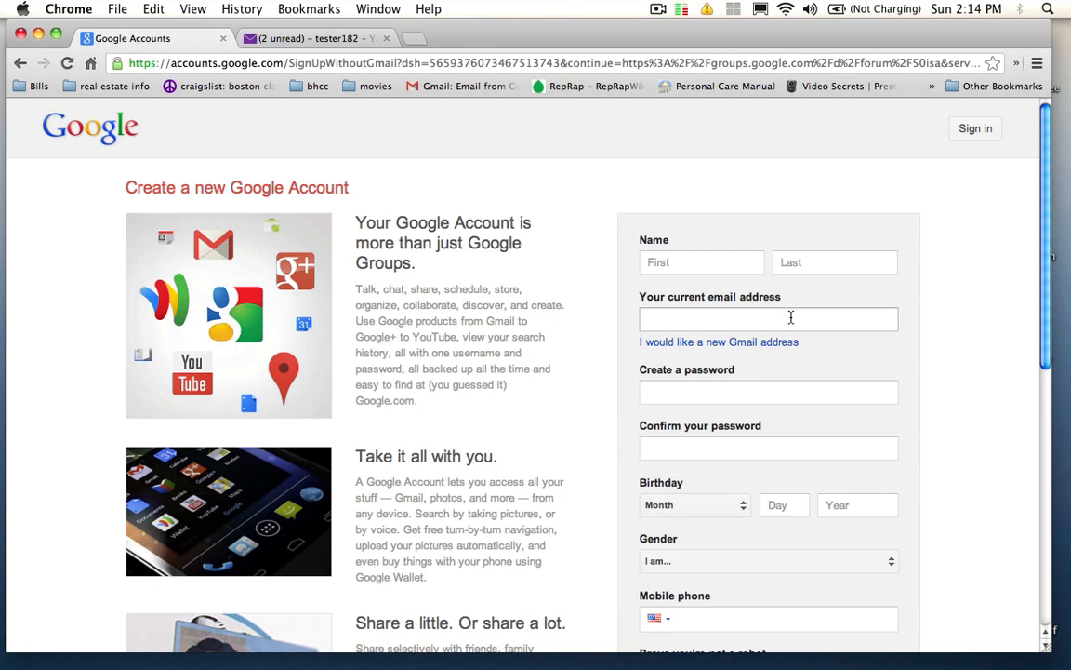
Step: Look over the rest of the sign-up form down to the Gender dropdown
{"action": "scroll", "coordinate": [588, 342], "scroll_direction": "down", "scroll_amount": 4}
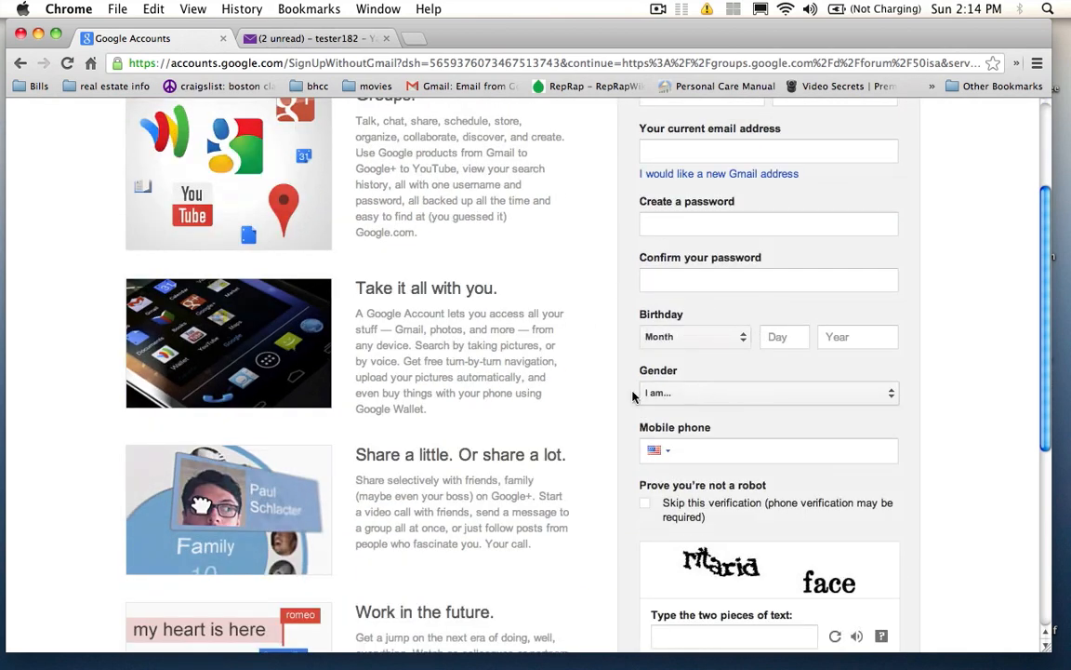
{"action": "scroll", "coordinate": [572, 391], "scroll_direction": "down", "scroll_amount": 3}
{"action": "left_click", "coordinate": [749, 317]}
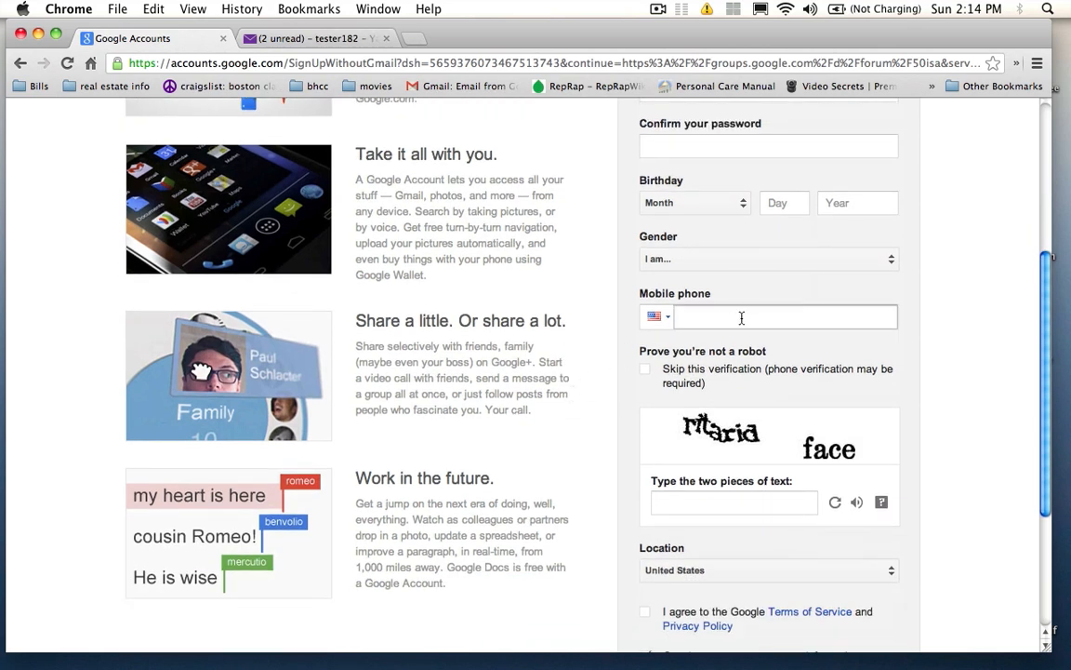
{"action": "scroll", "coordinate": [572, 349], "scroll_direction": "down", "scroll_amount": 3}
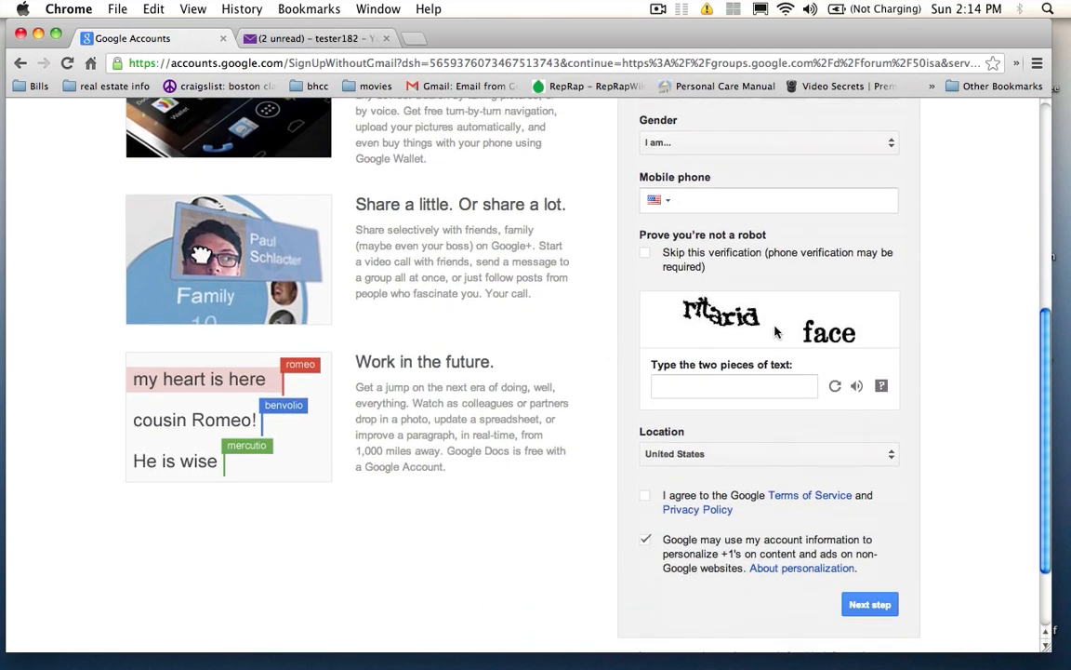
{"action": "scroll", "coordinate": [571, 331], "scroll_direction": "down", "scroll_amount": 2}
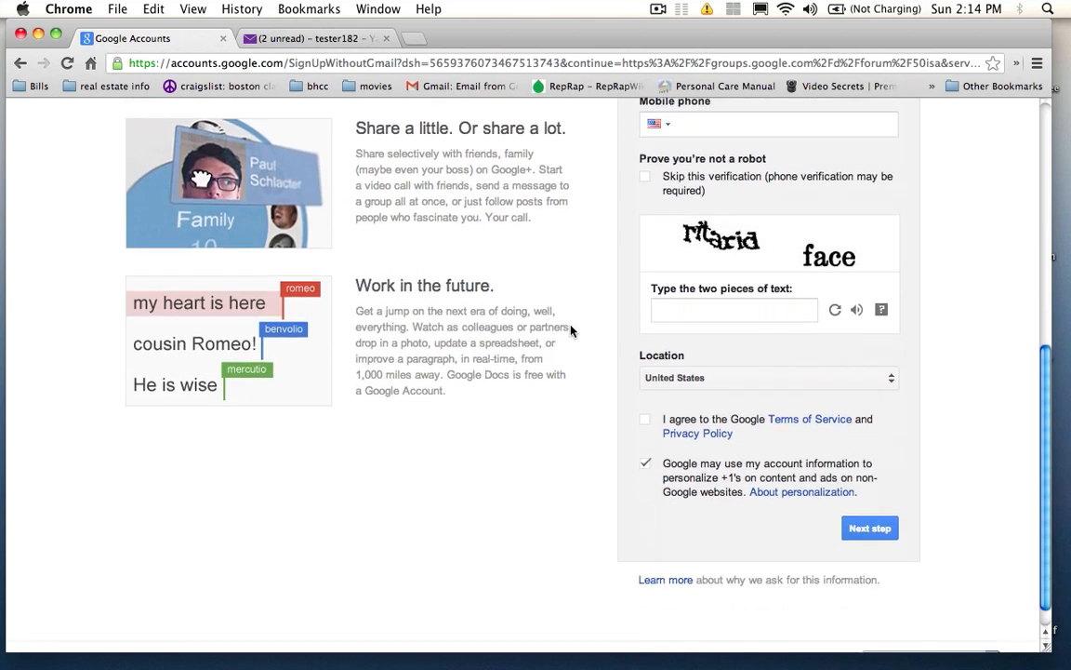
{"action": "scroll", "coordinate": [571, 331], "scroll_direction": "down", "scroll_amount": 1}
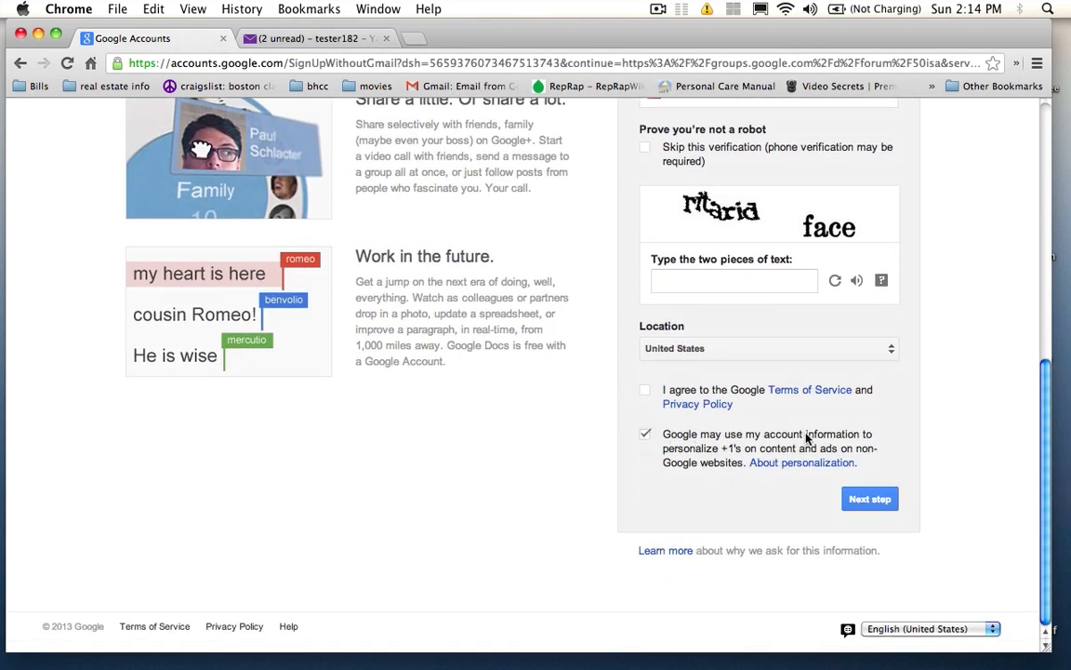
{"action": "scroll", "coordinate": [893, 452], "scroll_direction": "up", "scroll_amount": 10}
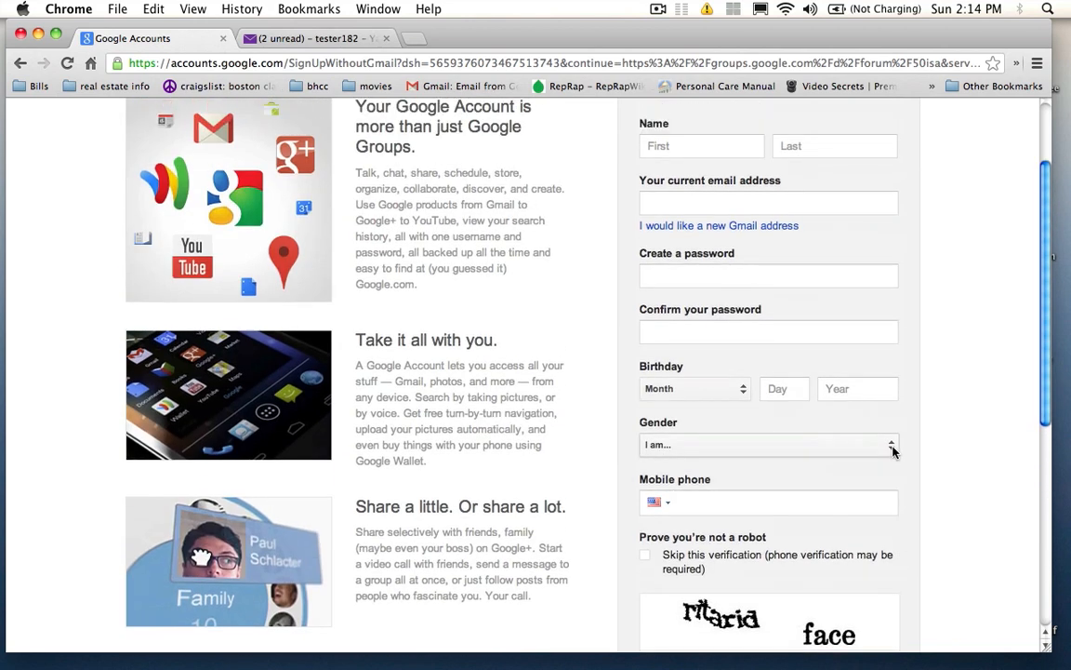
{"action": "left_click", "coordinate": [893, 452]}
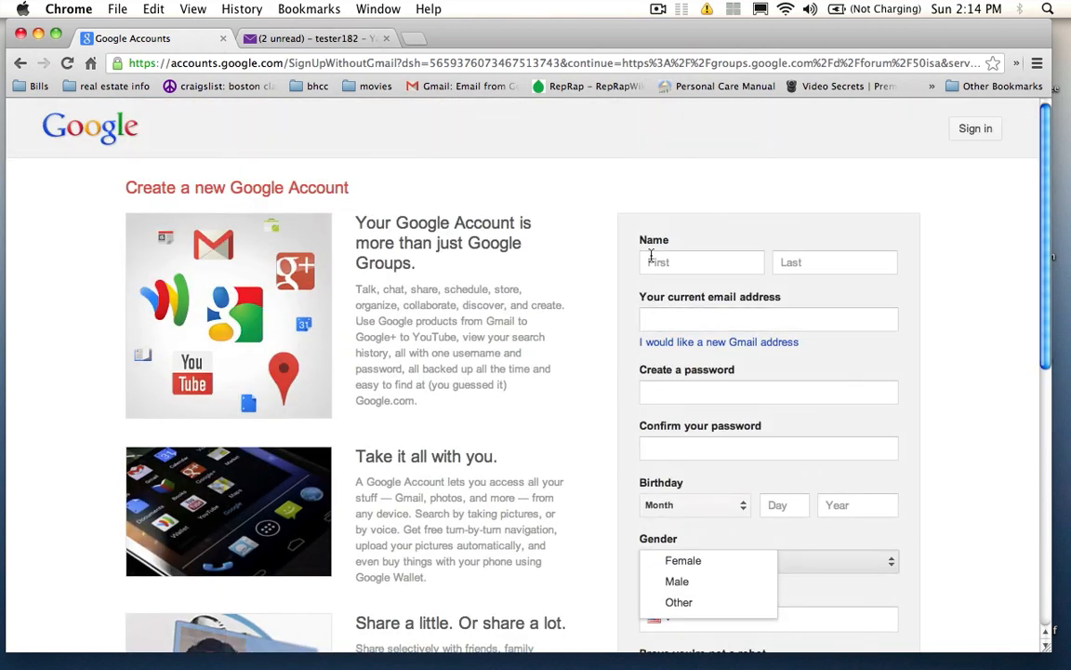
Step: Enter the first and last name and the existing Yahoo email address, then move to the password field
{"action": "left_click", "coordinate": [651, 264]}
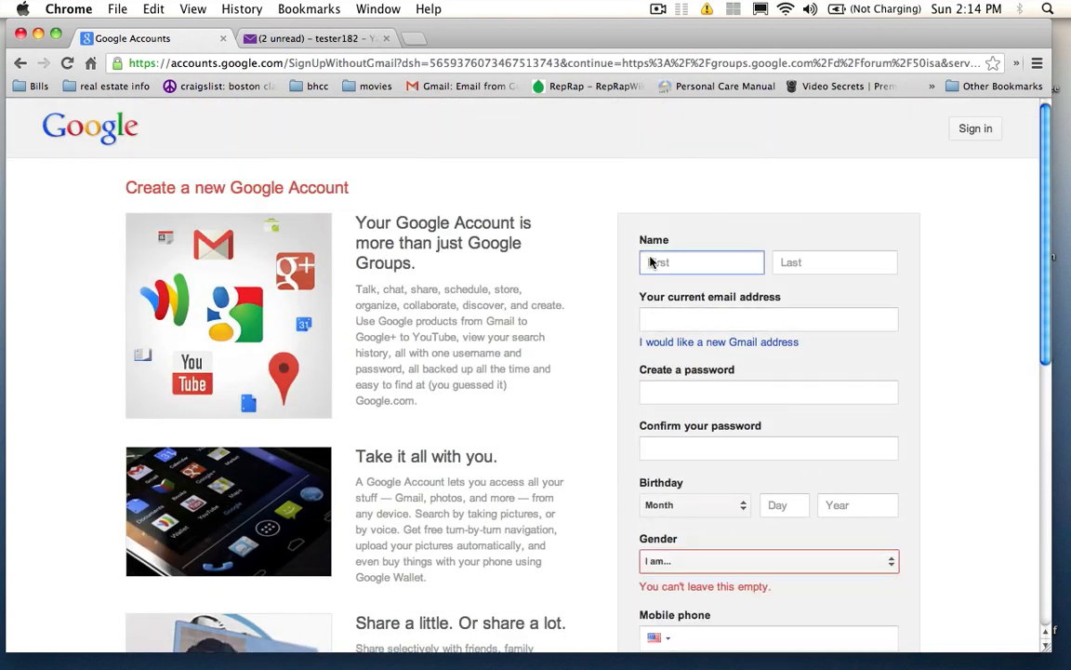
{"action": "type", "text": "tester"}
{"action": "key", "text": "Tab"}
{"action": "type", "text": "p"}
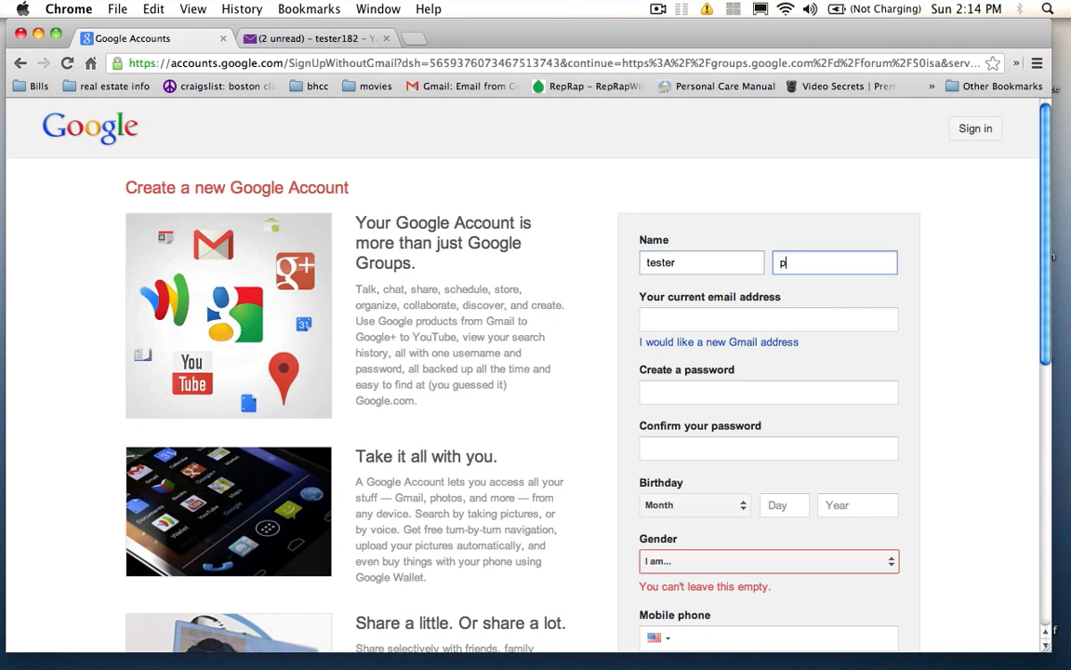
{"action": "type", "text": "m"}
{"action": "left_click", "coordinate": [666, 317]}
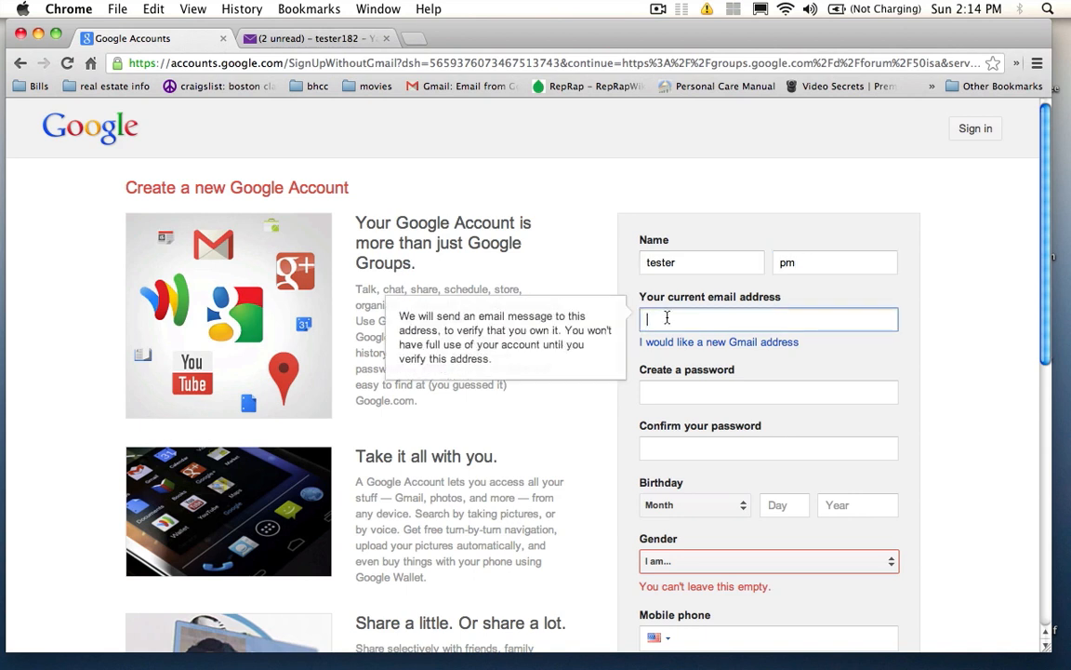
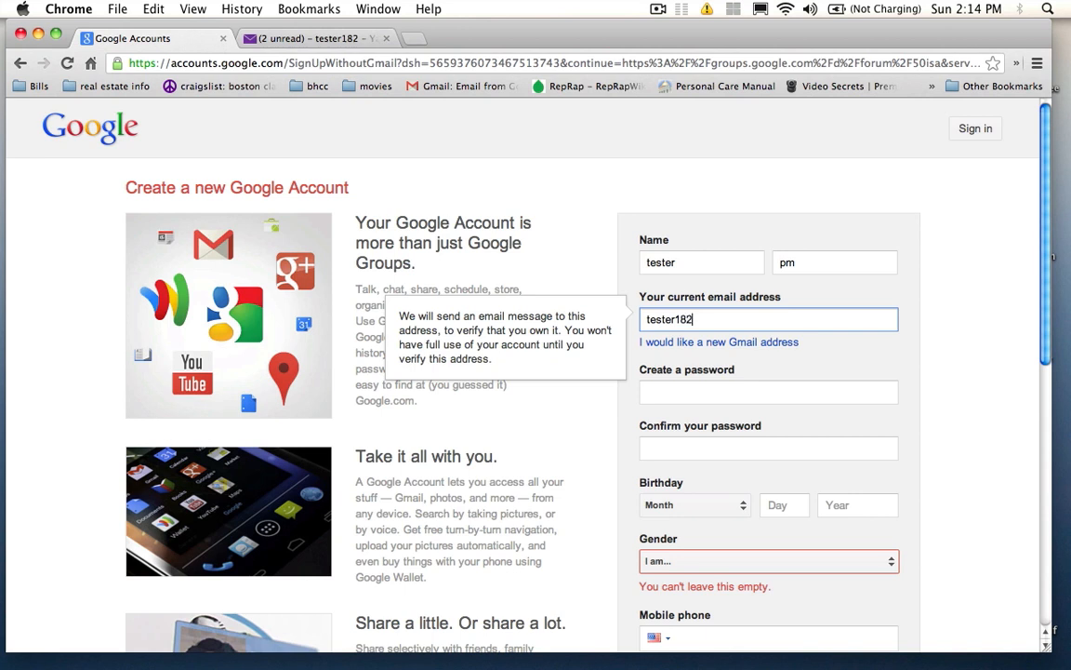
{"action": "left_click", "coordinate": [657, 392]}
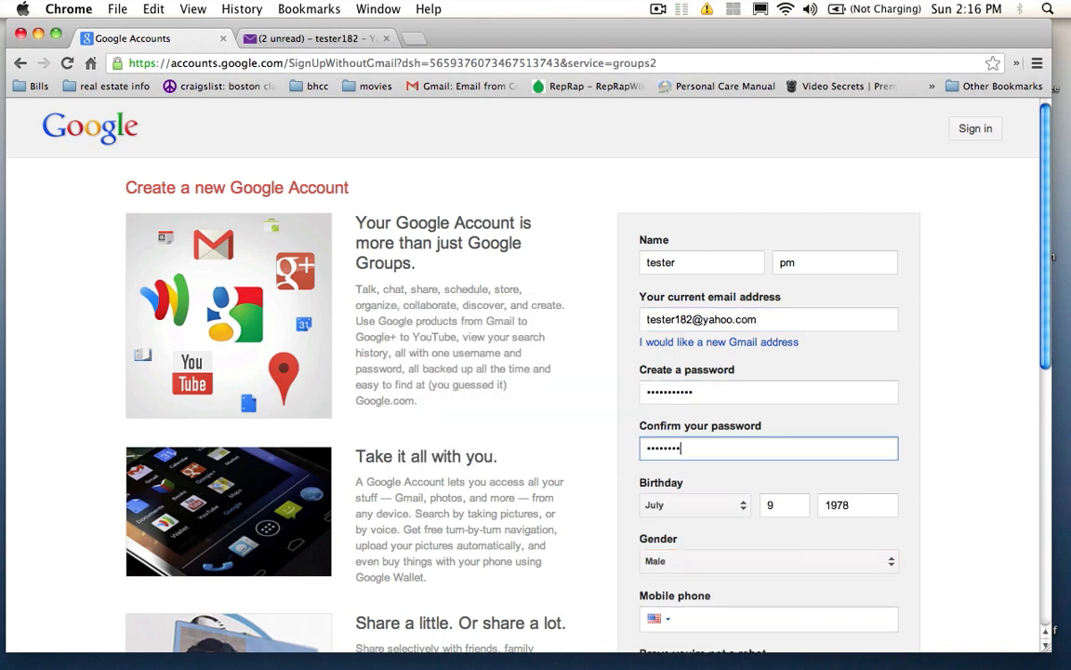
Step: Enter the robot-check words and submit the new account with Next step
{"action": "scroll", "coordinate": [978, 432], "scroll_direction": "down", "scroll_amount": 5}
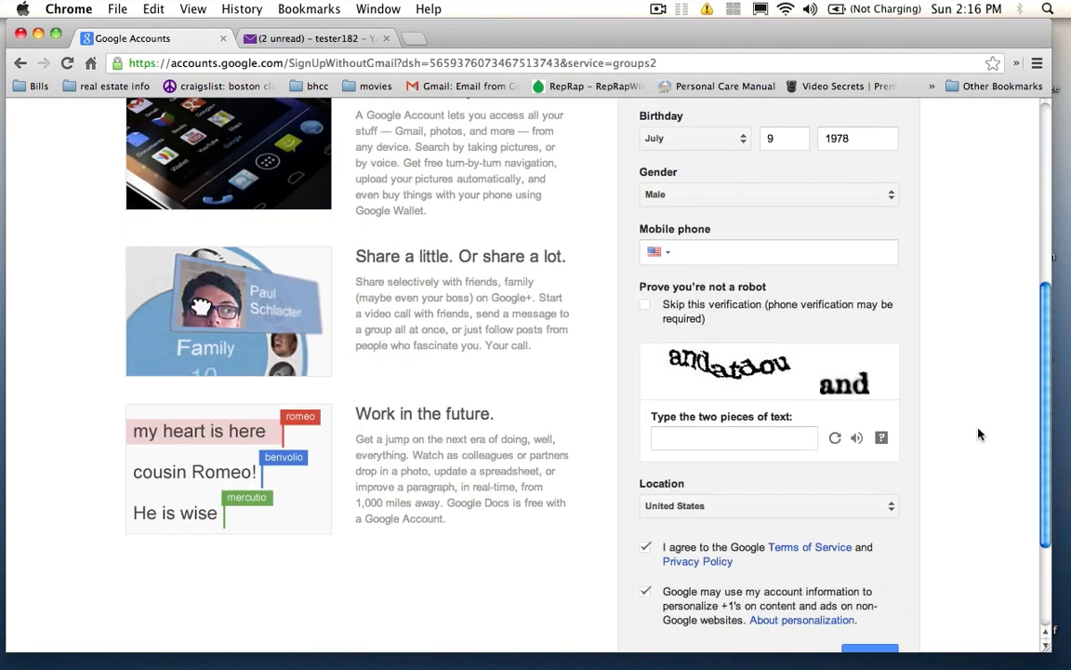
{"action": "scroll", "coordinate": [978, 433], "scroll_direction": "down", "scroll_amount": 5}
{"action": "scroll", "coordinate": [978, 433], "scroll_direction": "down", "scroll_amount": 1}
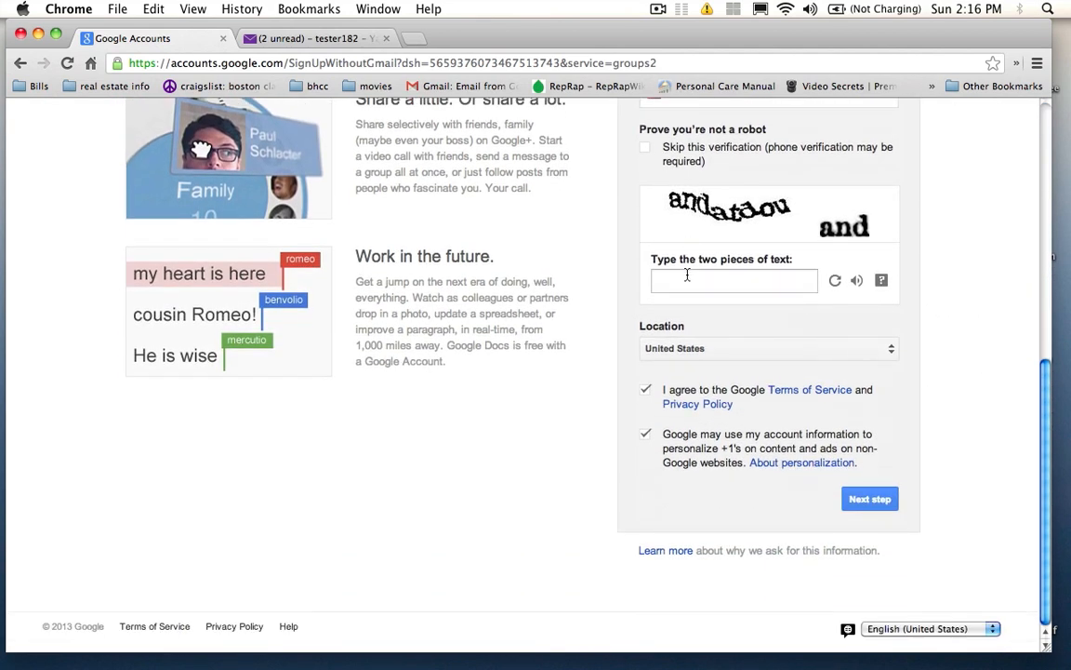
{"action": "left_click", "coordinate": [686, 277]}
{"action": "type", "text": "an"}
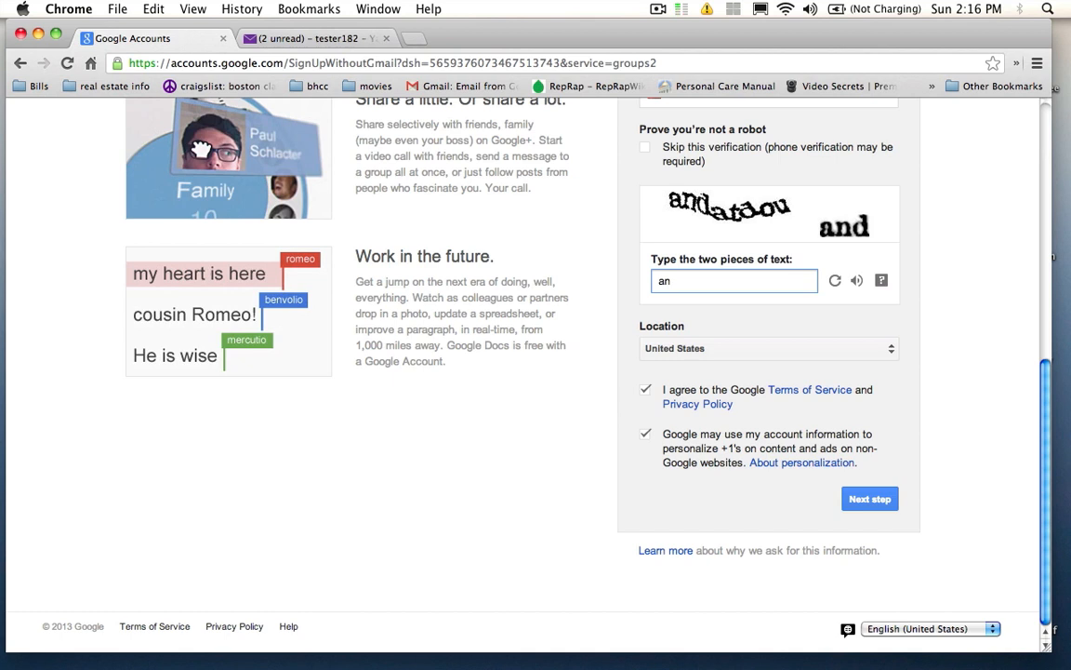
{"action": "type", "text": "datdouand"}
{"action": "left_click", "coordinate": [865, 499]}
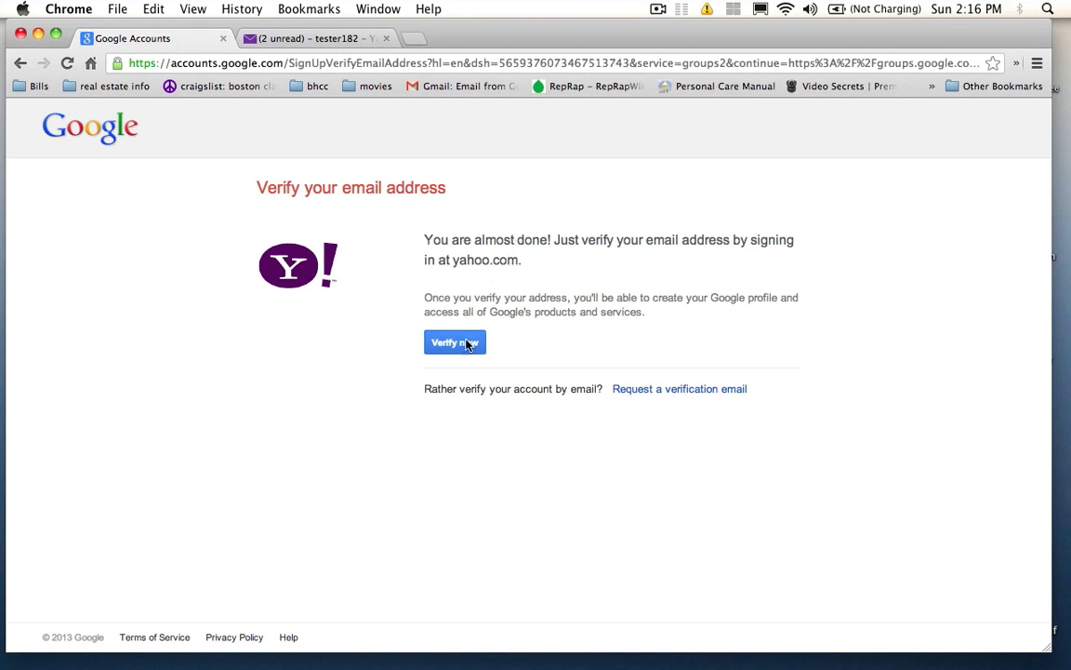
Step: Check the Yahoo Inbox and Spam for verification mail, then start Verify now on Google's page
{"action": "left_click", "coordinate": [325, 39]}
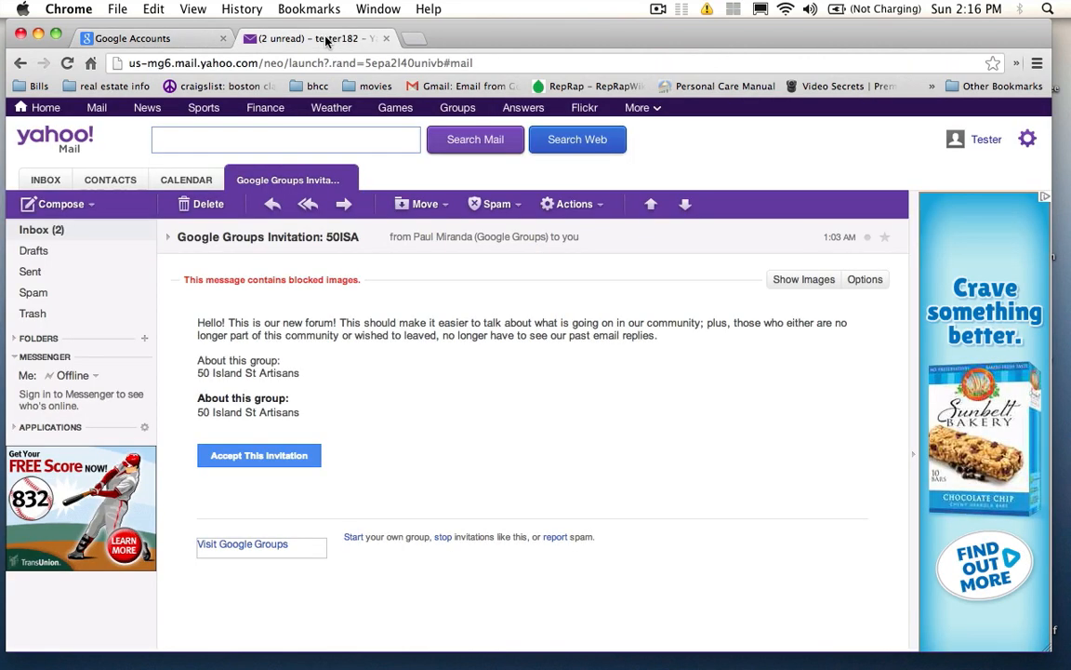
{"action": "left_click", "coordinate": [43, 233]}
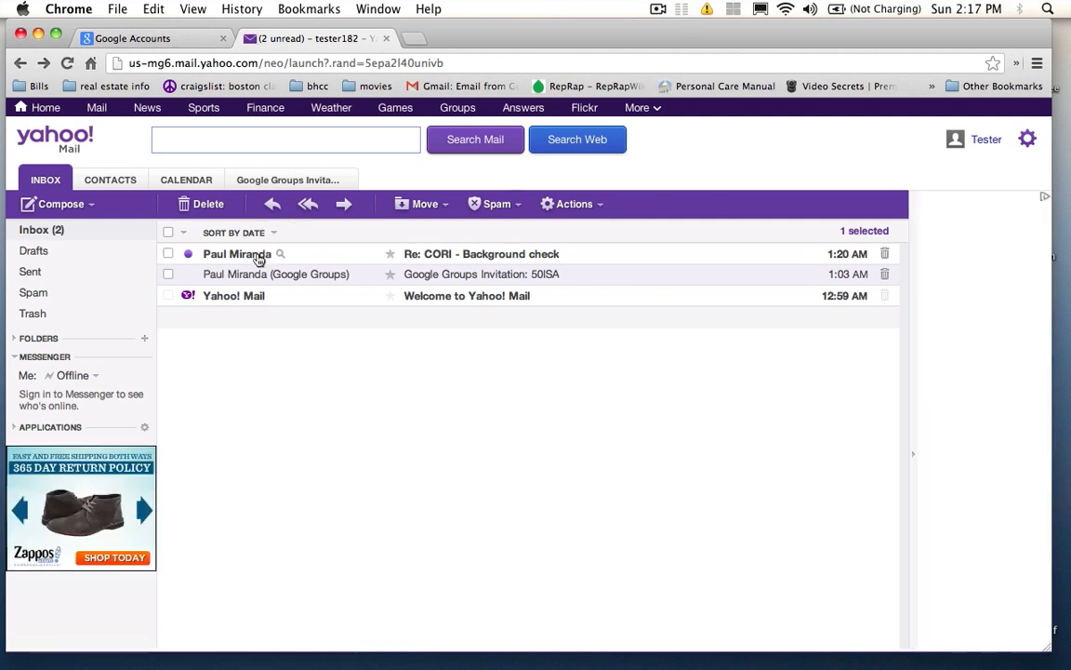
{"action": "left_click", "coordinate": [67, 64]}
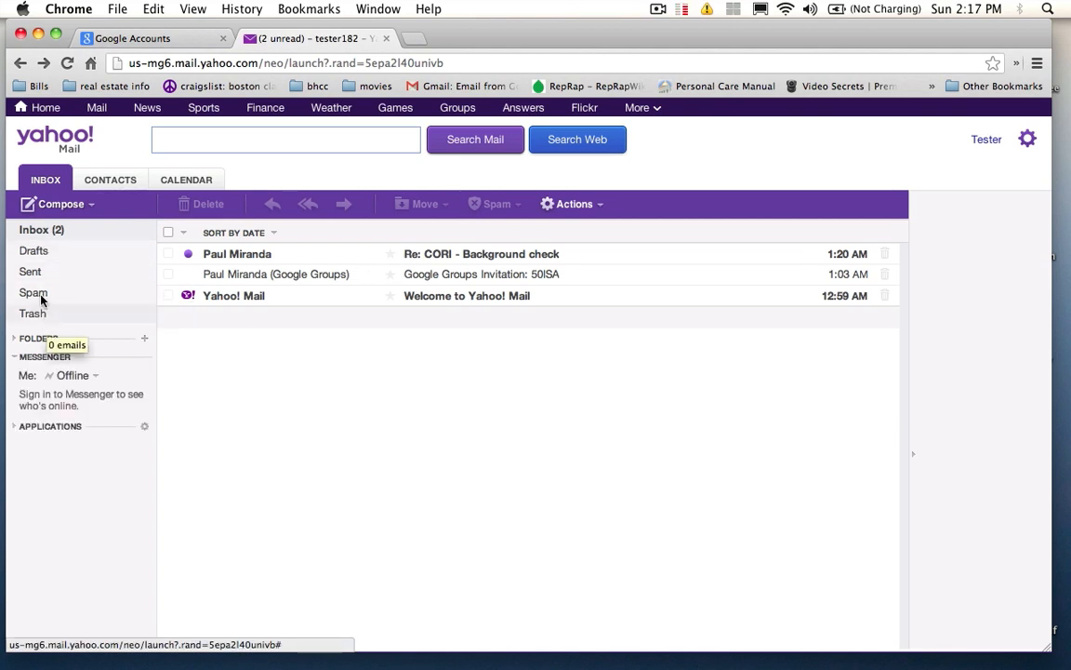
{"action": "left_click", "coordinate": [41, 298]}
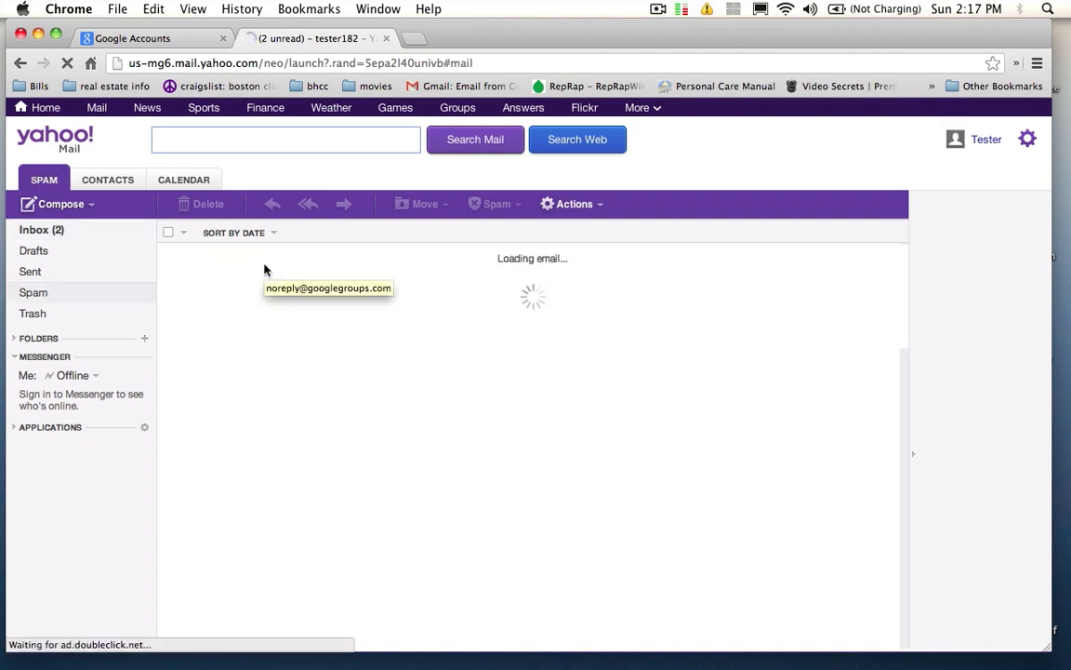
{"action": "left_click", "coordinate": [58, 229]}
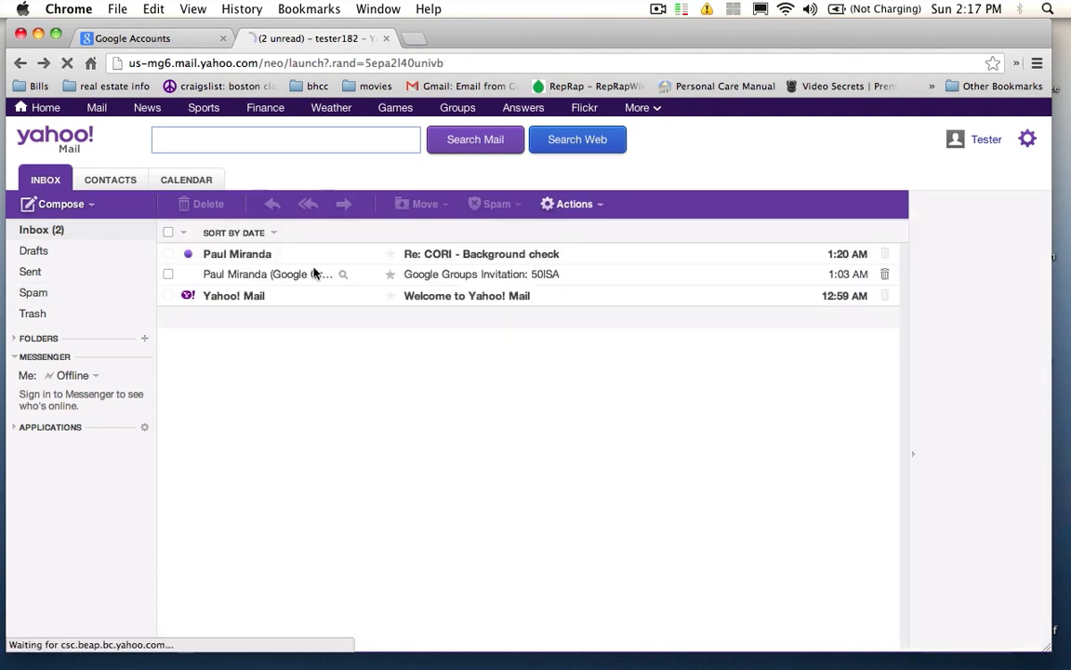
{"action": "left_click", "coordinate": [158, 38]}
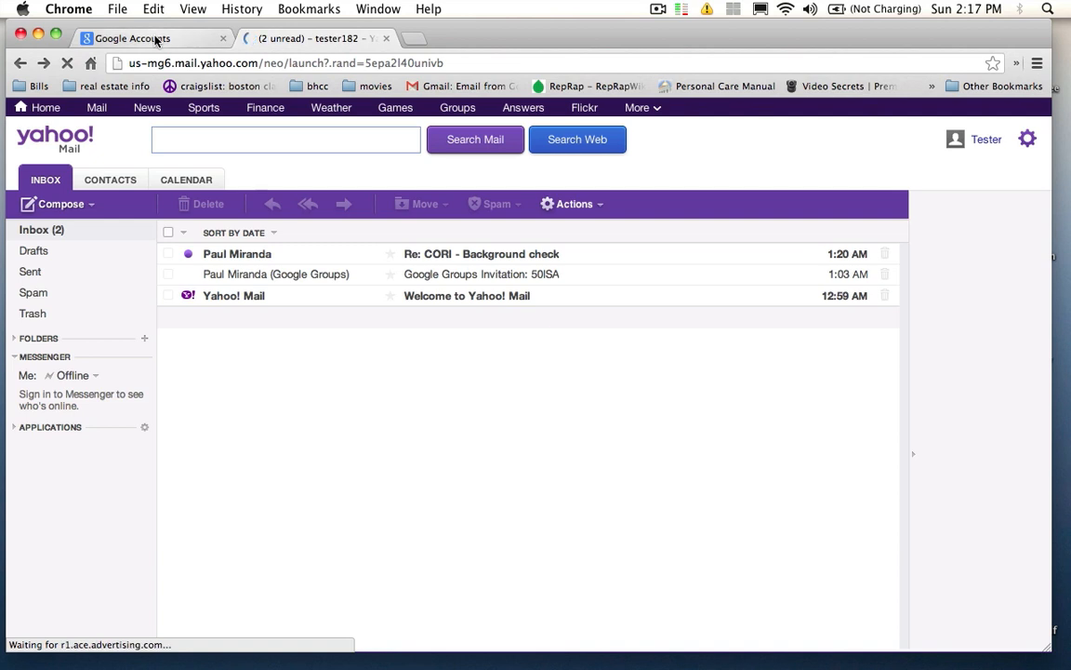
{"action": "left_click", "coordinate": [468, 342]}
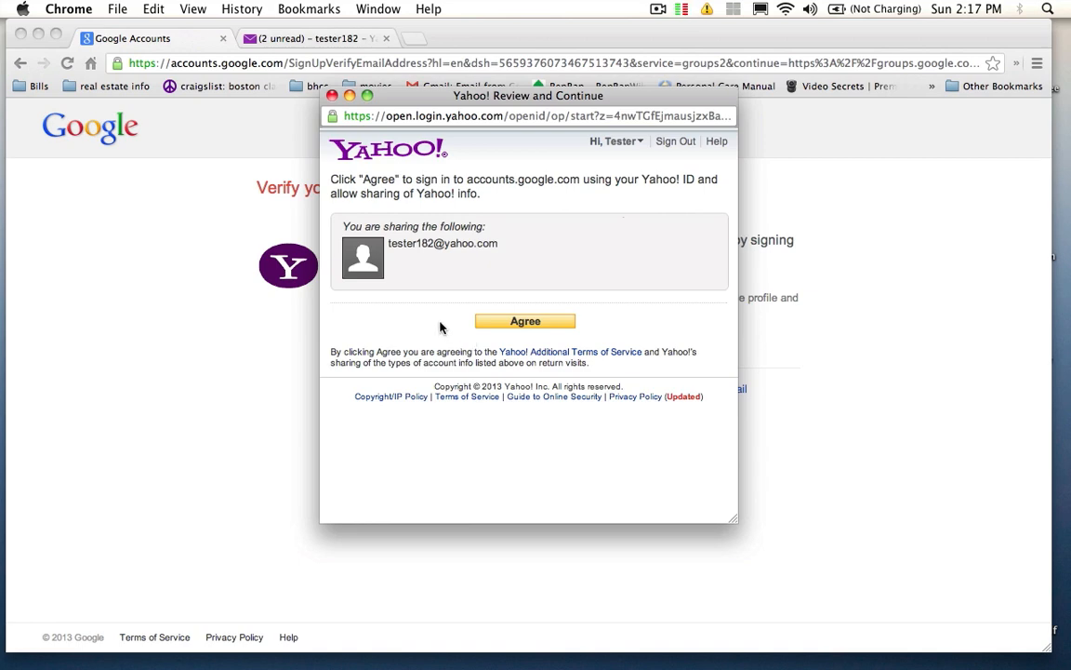
Step: Agree in the Yahoo Review and Continue window to share the Yahoo ID with Google
{"action": "left_click_drag", "start_coordinate": [492, 98], "coordinate": [823, 147]}
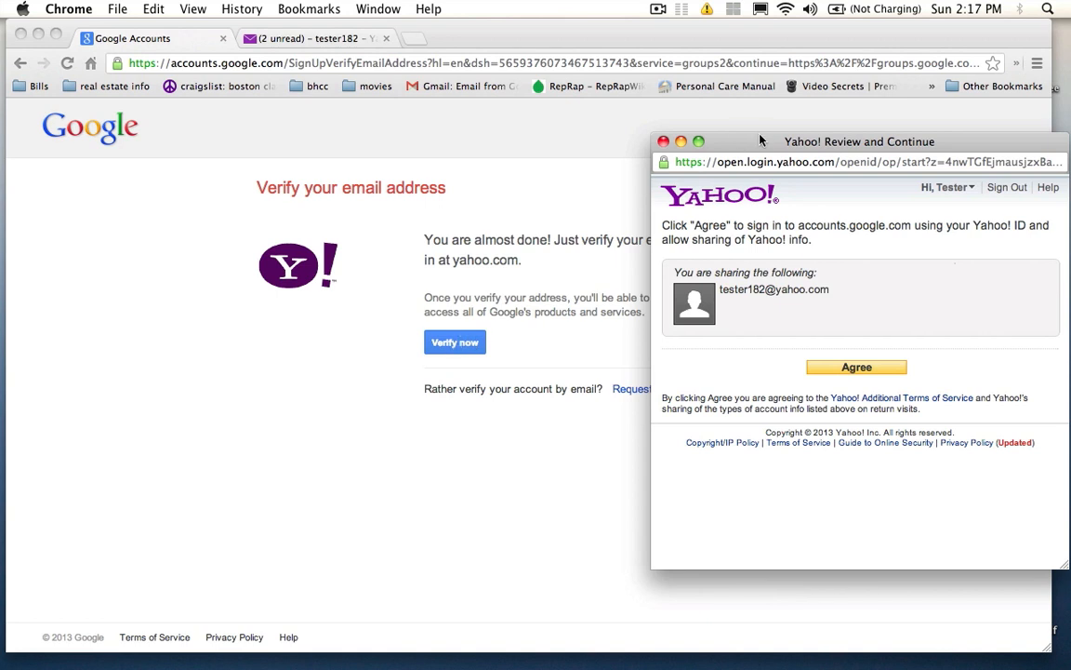
{"action": "left_click_drag", "start_coordinate": [683, 141], "coordinate": [537, 105]}
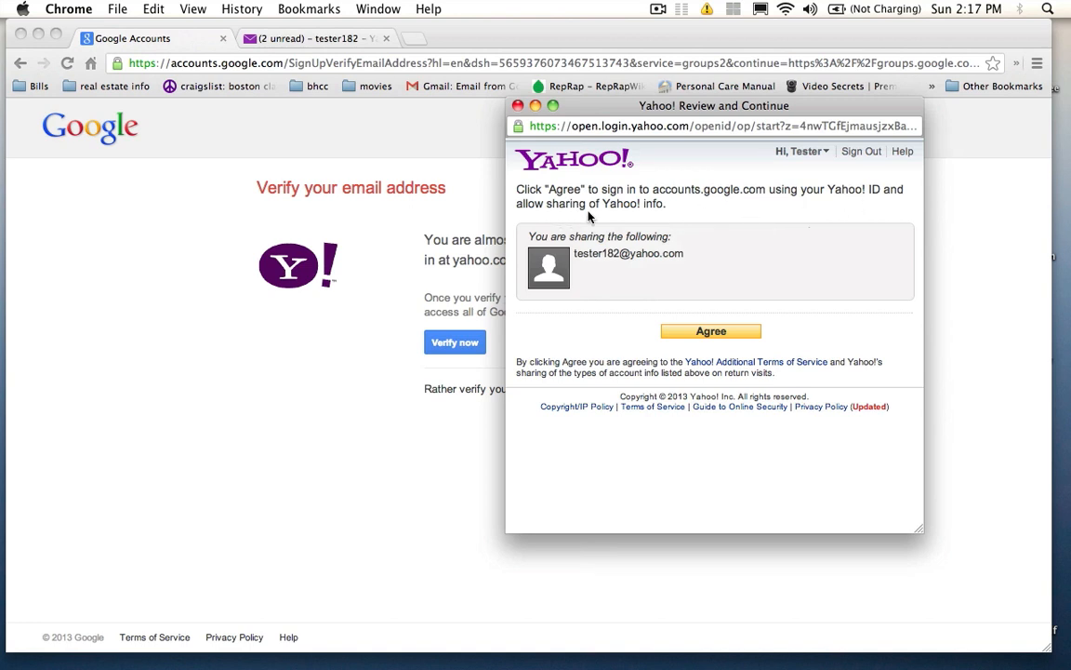
{"action": "left_click", "coordinate": [692, 333]}
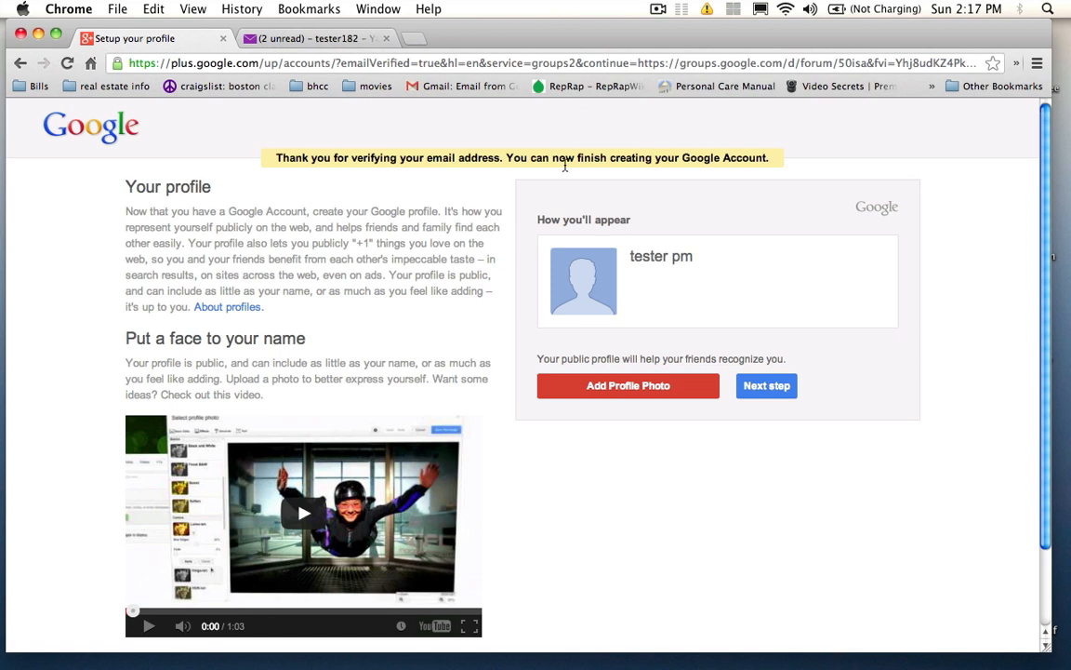
Step: Skip past the profile page and go back to the 50ISA group
{"action": "left_click", "coordinate": [767, 388]}
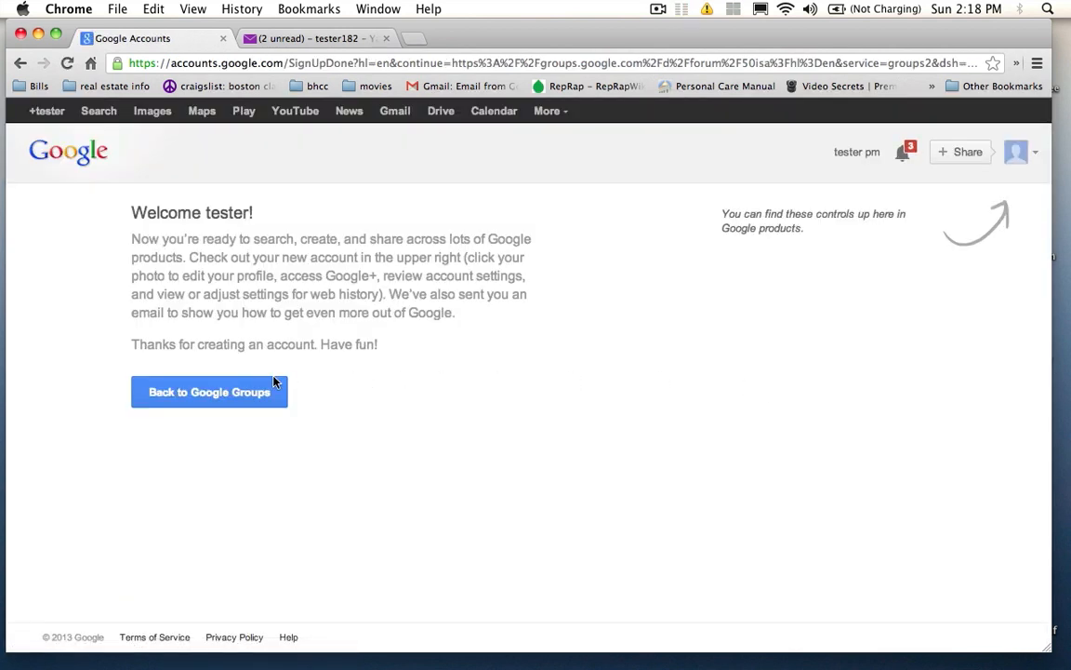
{"action": "left_click", "coordinate": [243, 394]}
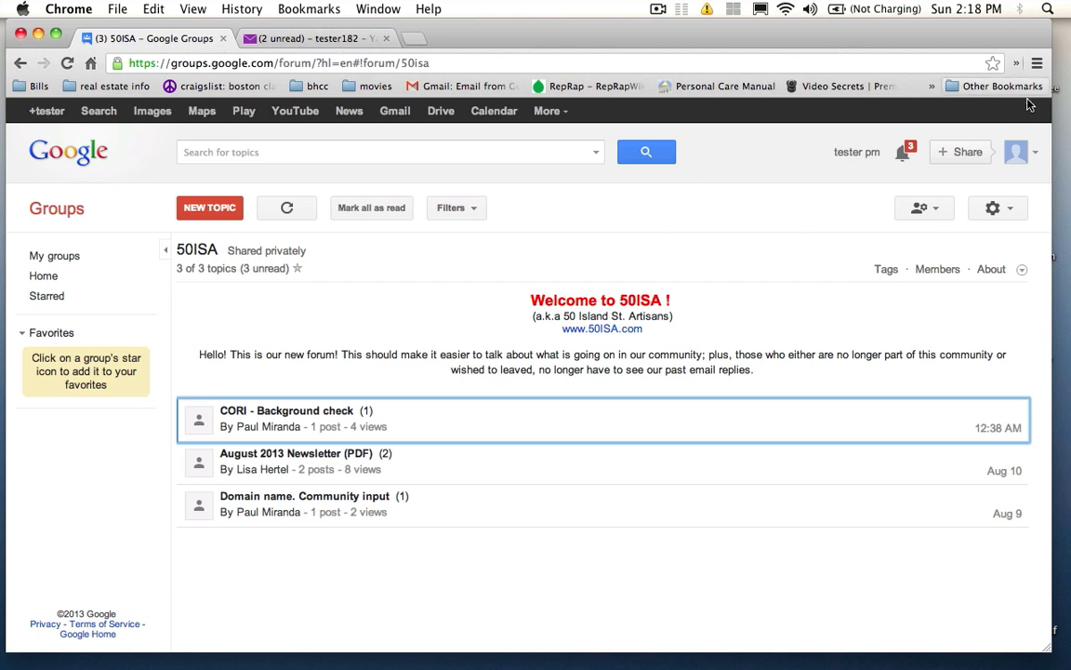
Step: Sign out of the new Google account from the avatar menu
{"action": "left_click", "coordinate": [1033, 159]}
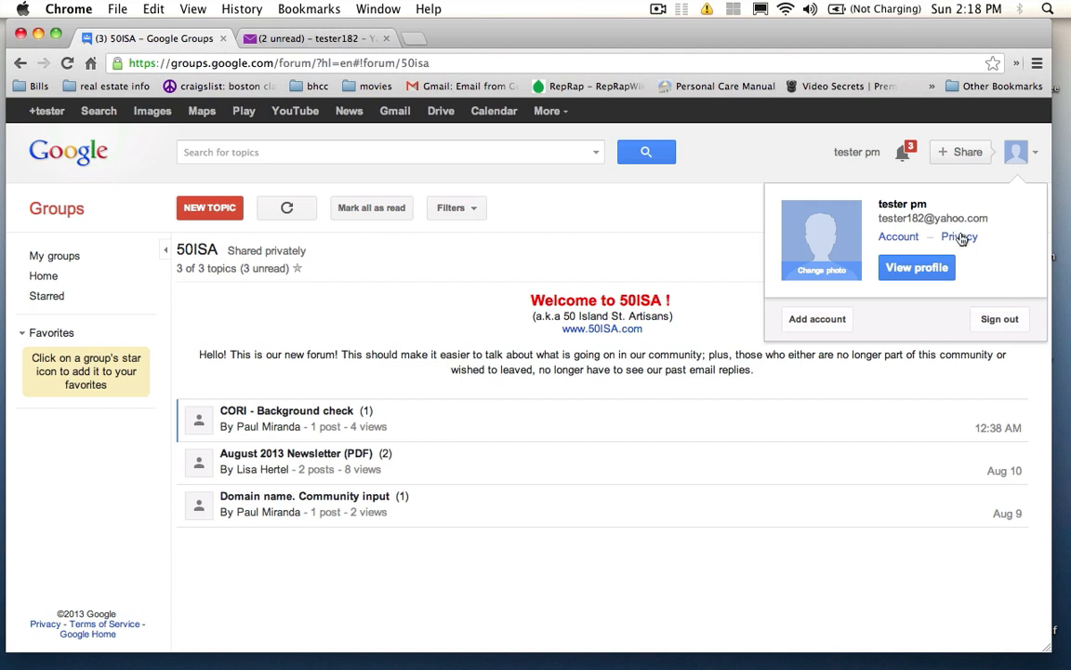
{"action": "left_click", "coordinate": [1000, 318]}
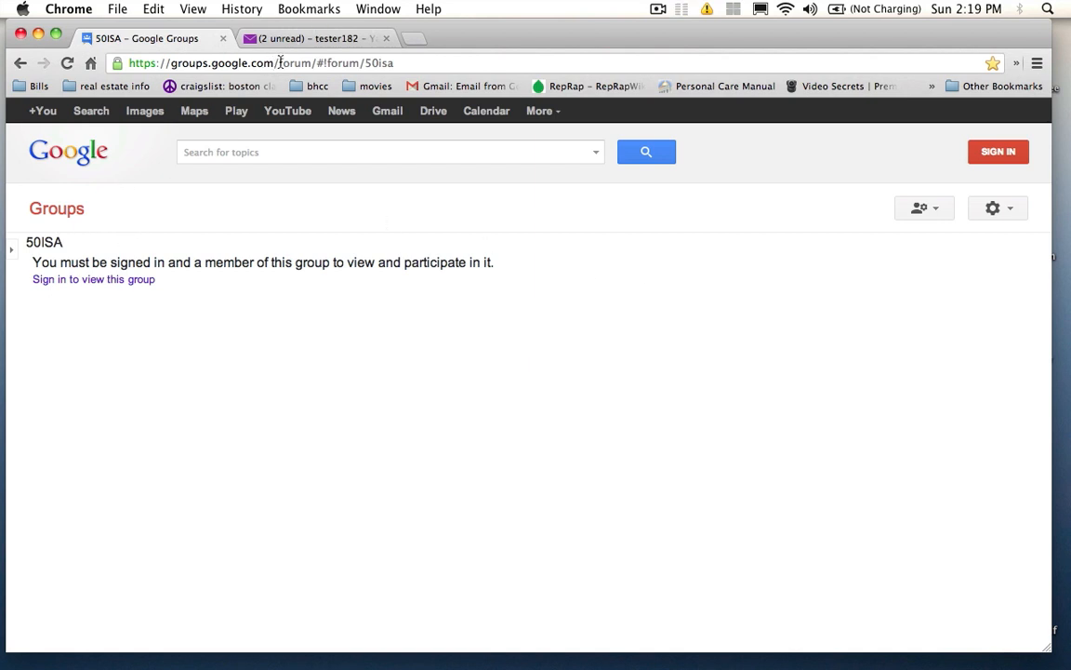
Step: Trim the forum path from the address to load the Google Groups home page, then go to Yahoo Mail
{"action": "left_click_drag", "start_coordinate": [280, 62], "coordinate": [343, 83]}
{"action": "key", "text": "BackSpace"}
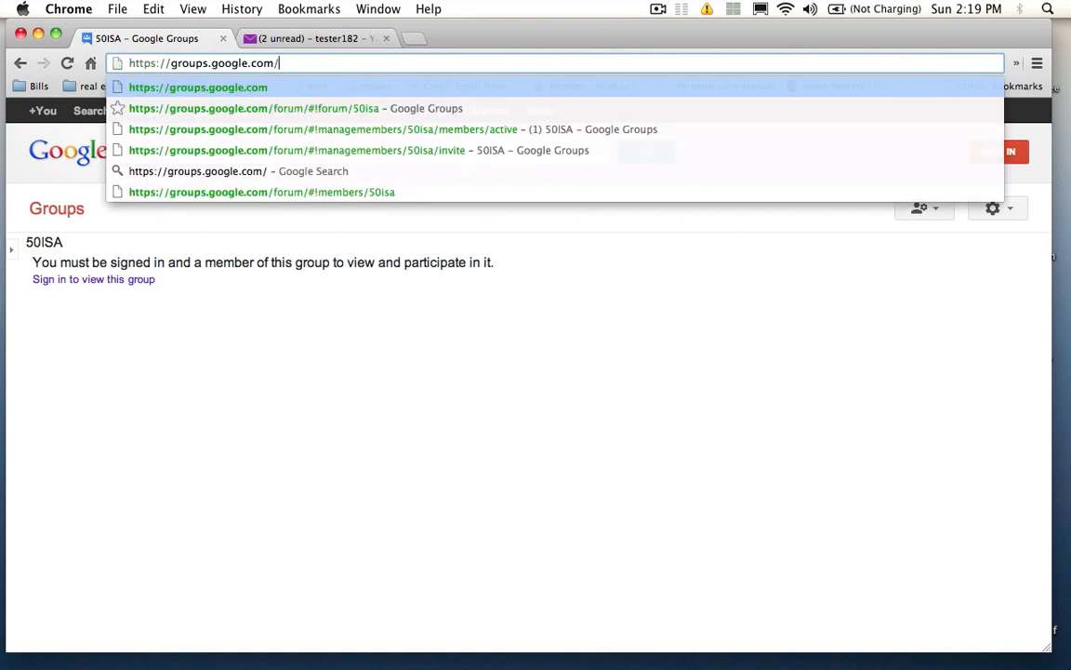
{"action": "key", "text": "Return"}
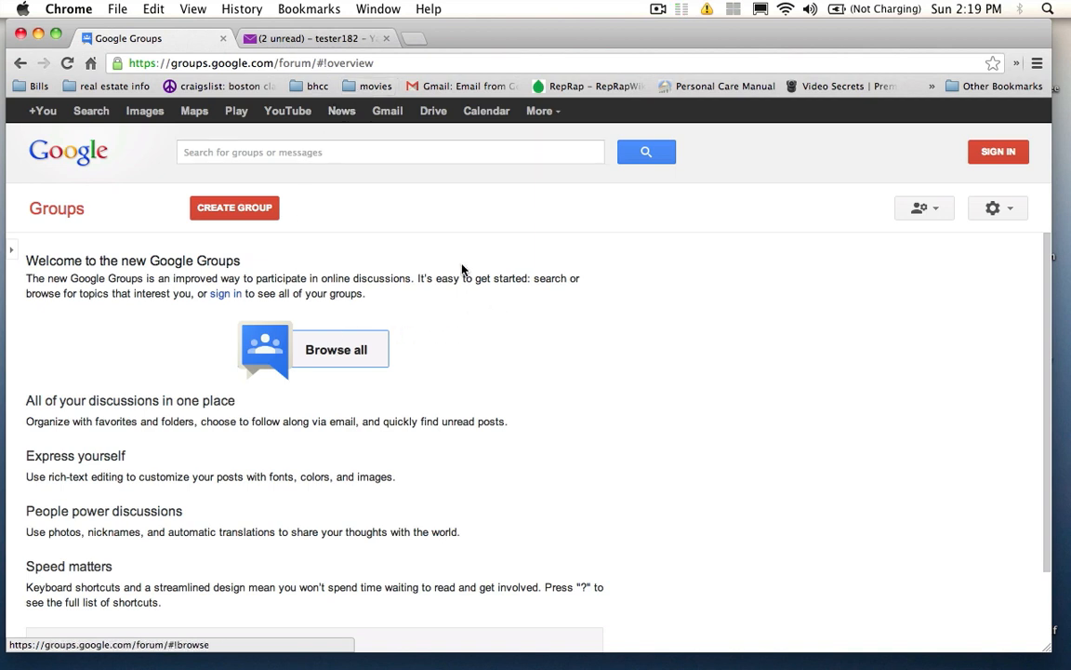
{"action": "left_click", "coordinate": [386, 65]}
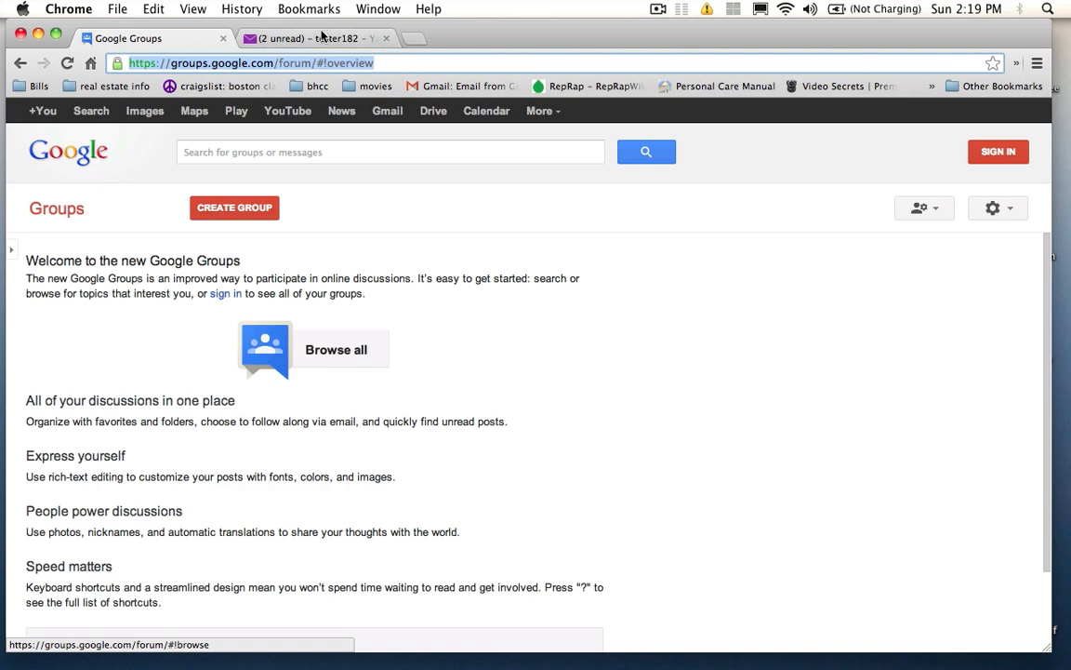
{"action": "left_click", "coordinate": [322, 39]}
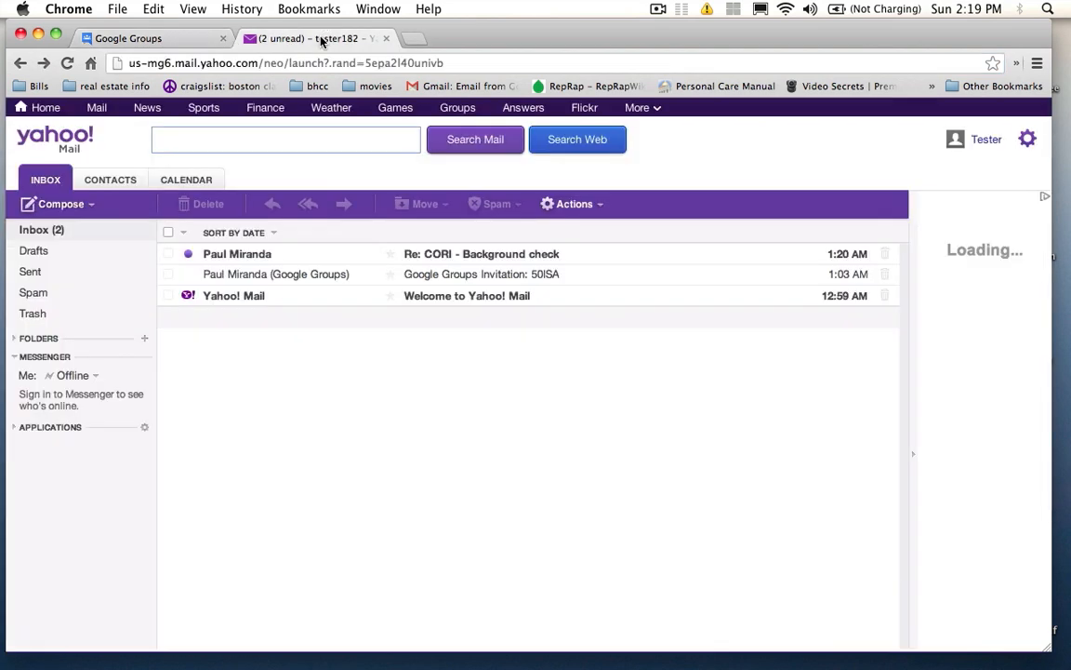
Step: Open the Google Groups invitation email, accept it, and follow the 50ISA link
{"action": "left_click", "coordinate": [234, 277]}
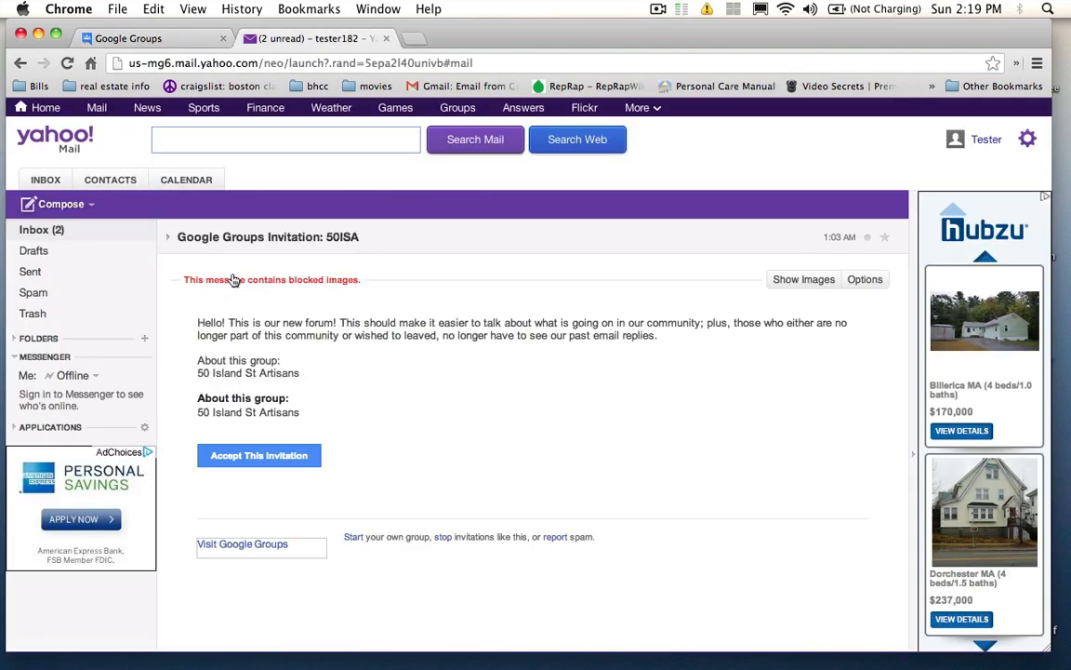
{"action": "left_click", "coordinate": [238, 464]}
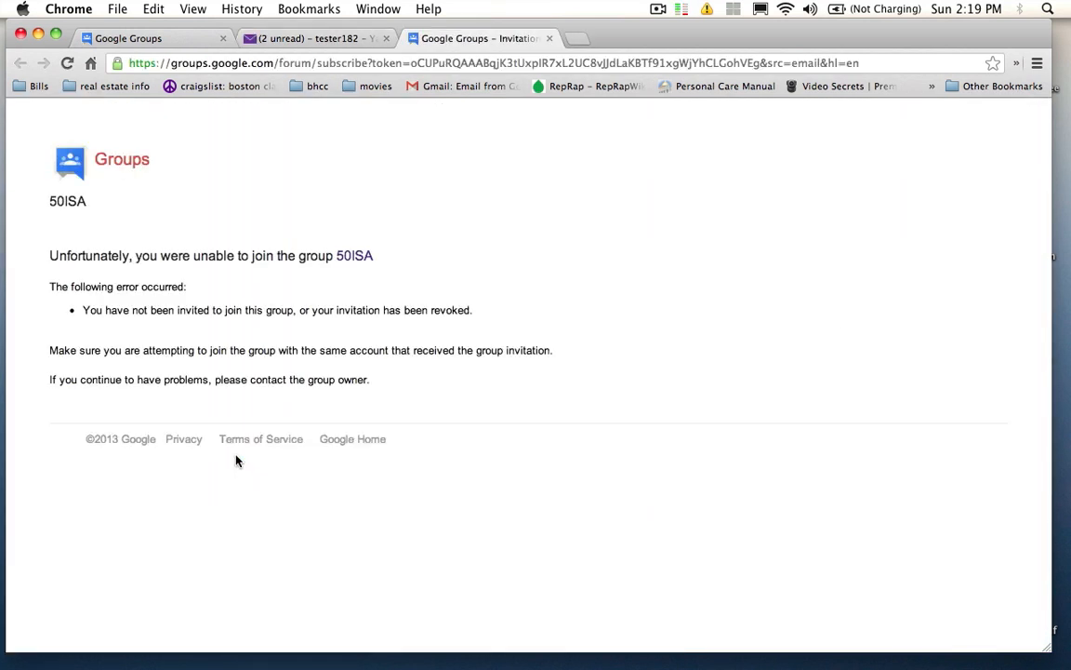
{"action": "left_click", "coordinate": [346, 261]}
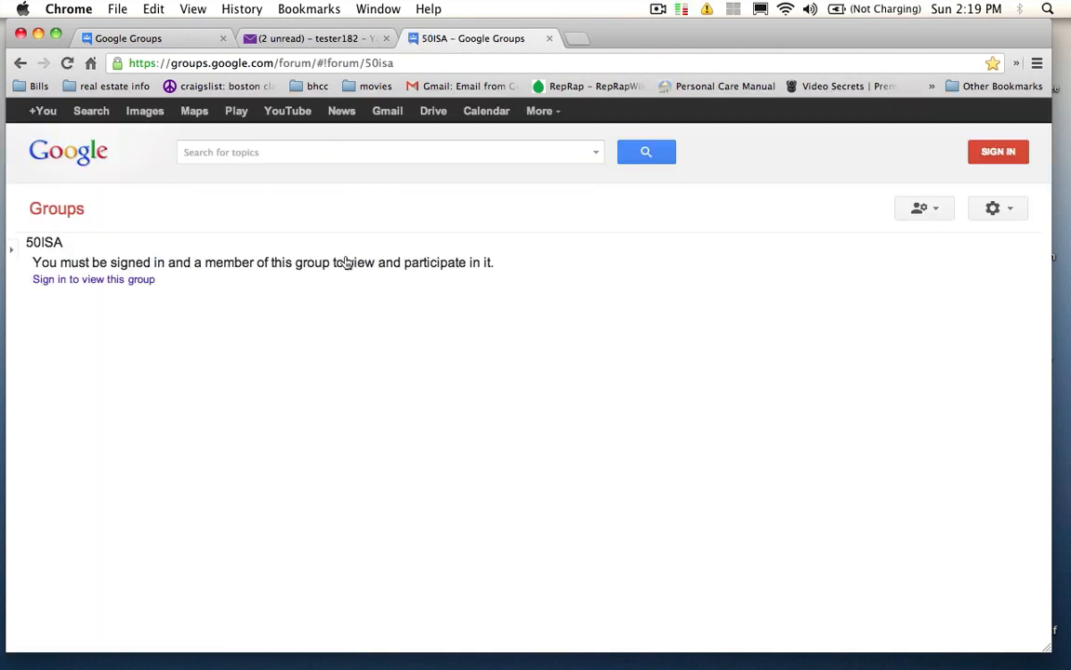
Step: Sign in to view the 50ISA group with the new Yahoo-linked account's e-mail address and password
{"action": "left_click", "coordinate": [95, 280]}
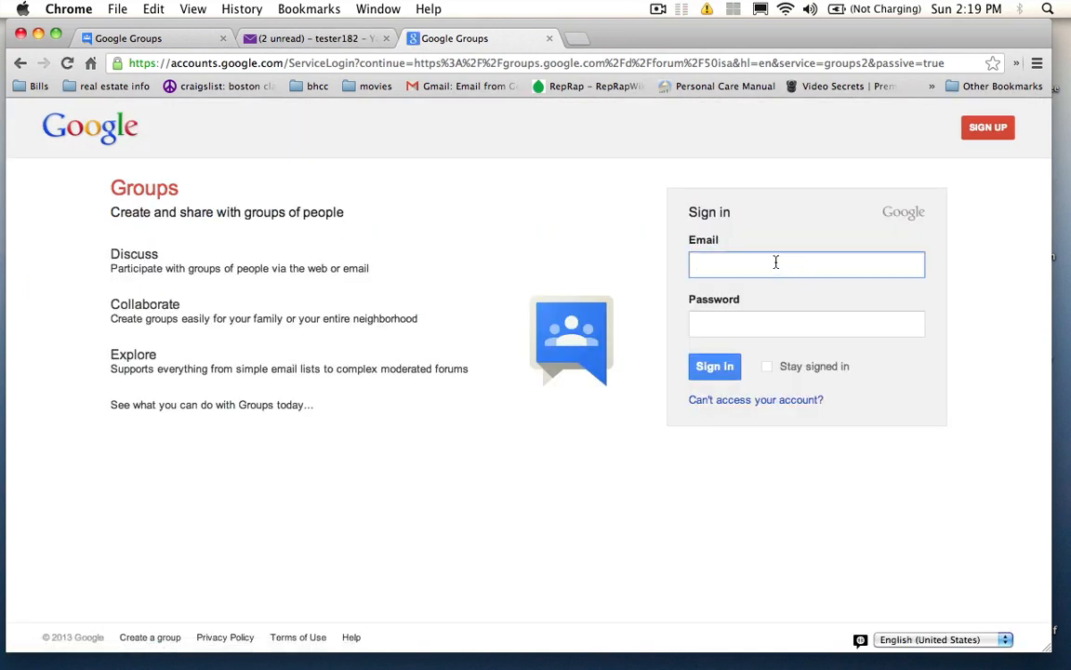
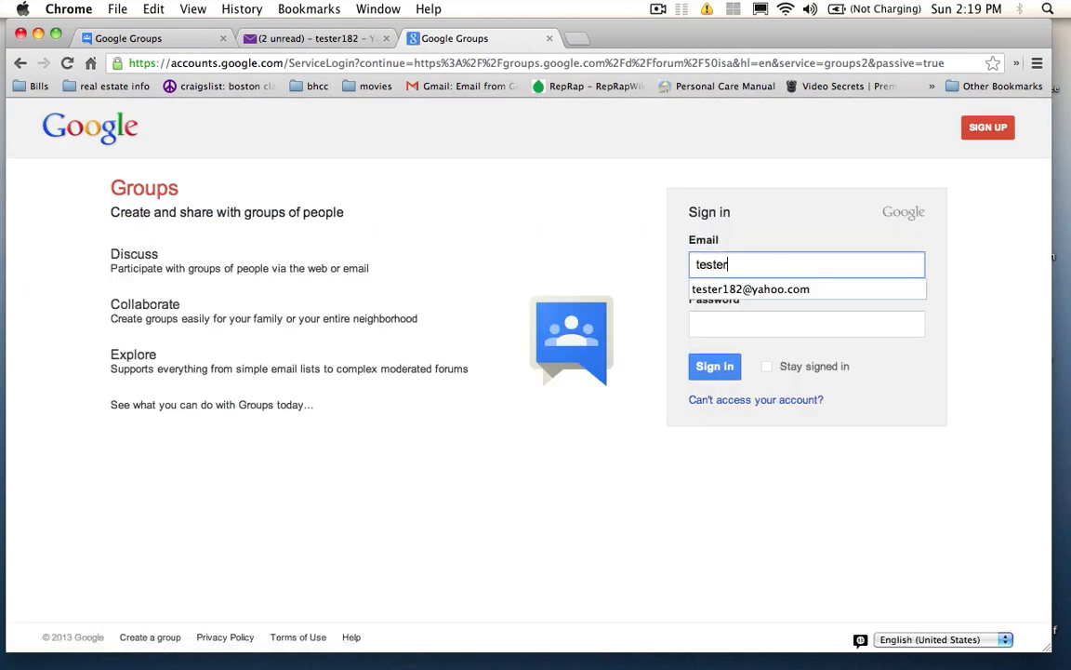
{"action": "key", "text": "Down"}
{"action": "key", "text": "Return"}
{"action": "left_click", "coordinate": [737, 323]}
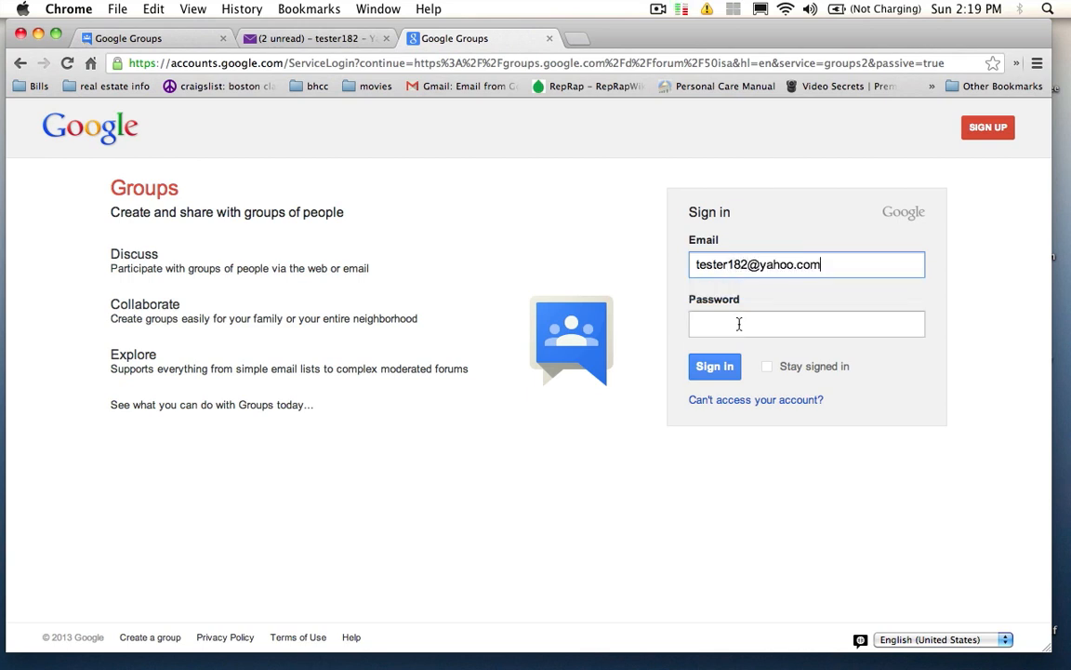
{"action": "type", "text": "****"}
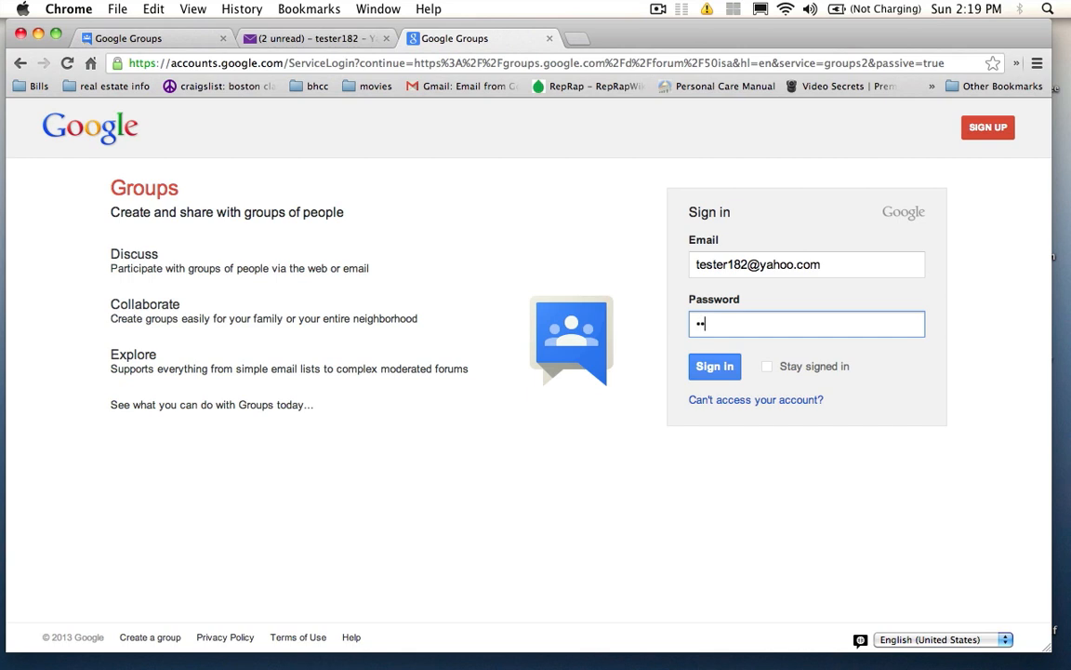
{"action": "type", "text": "*******"}
{"action": "left_click", "coordinate": [719, 367]}
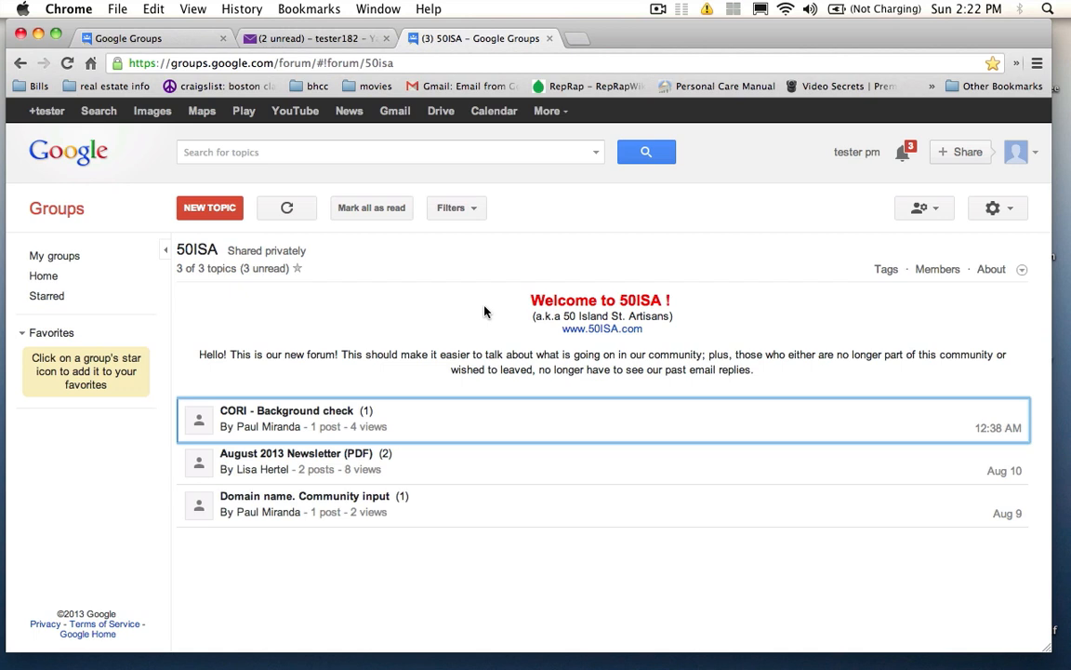
Step: Wait for the 50ISA topic list to load, showing three unread topics including 'CORI - Background check'
{"action": "left_click", "coordinate": [649, 8]}
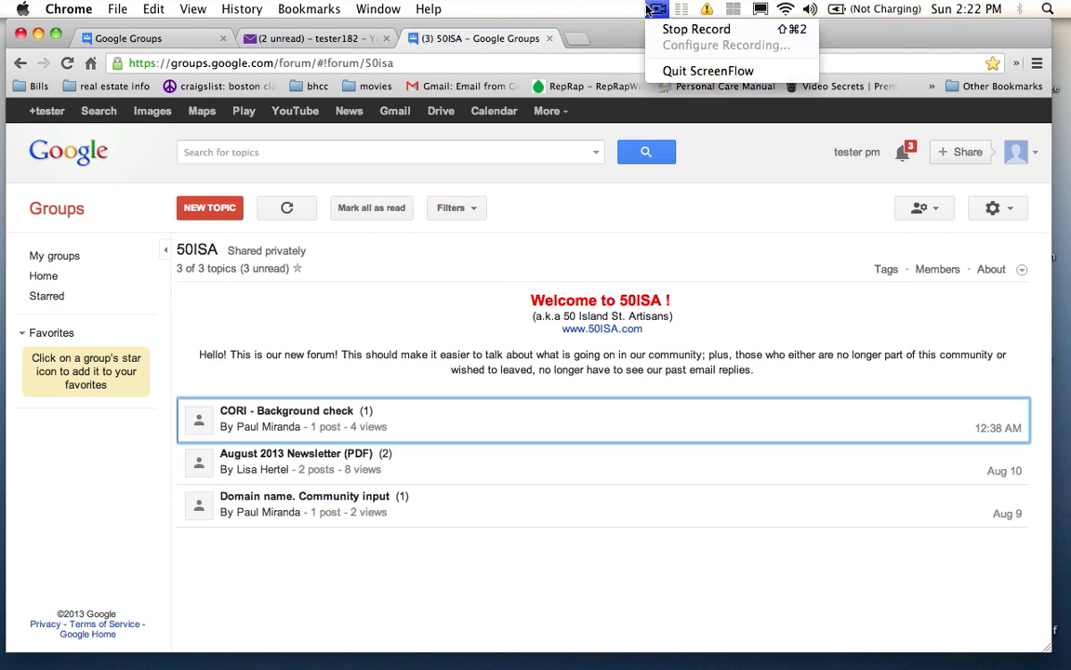